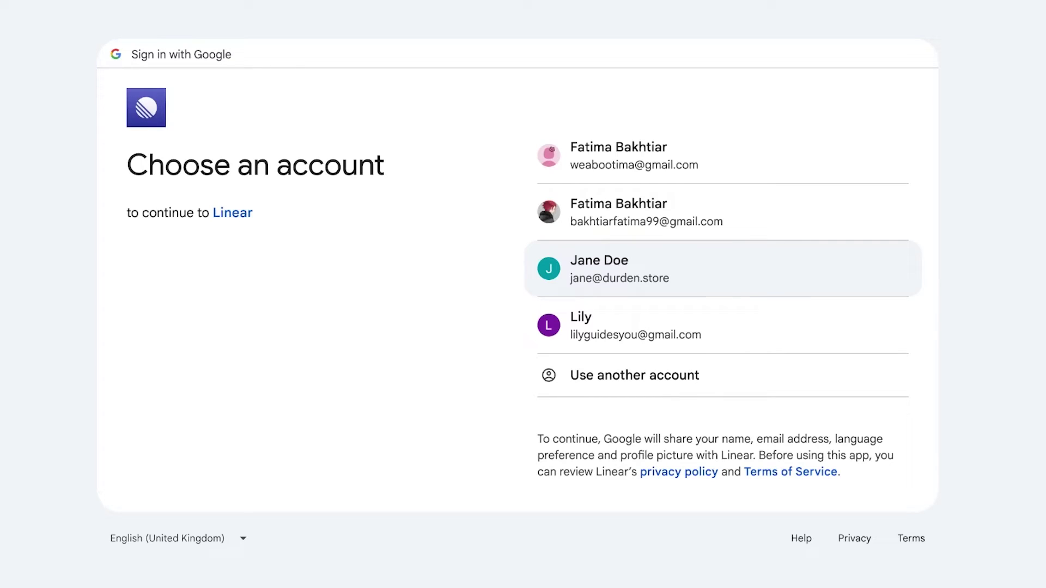
- Sign in to Linear with the first listed Google account
left_click(722, 156)
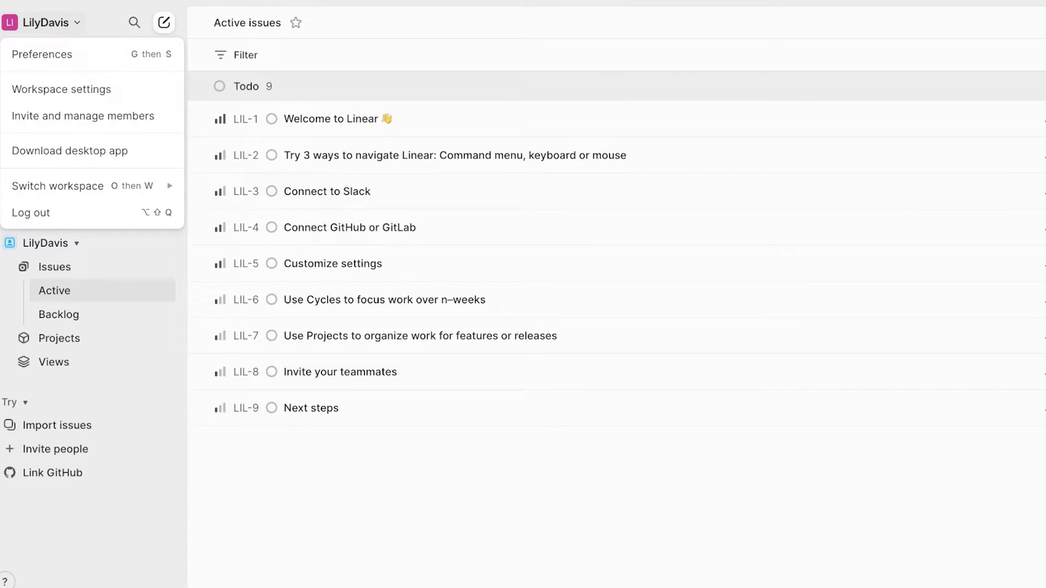
key("Escape")
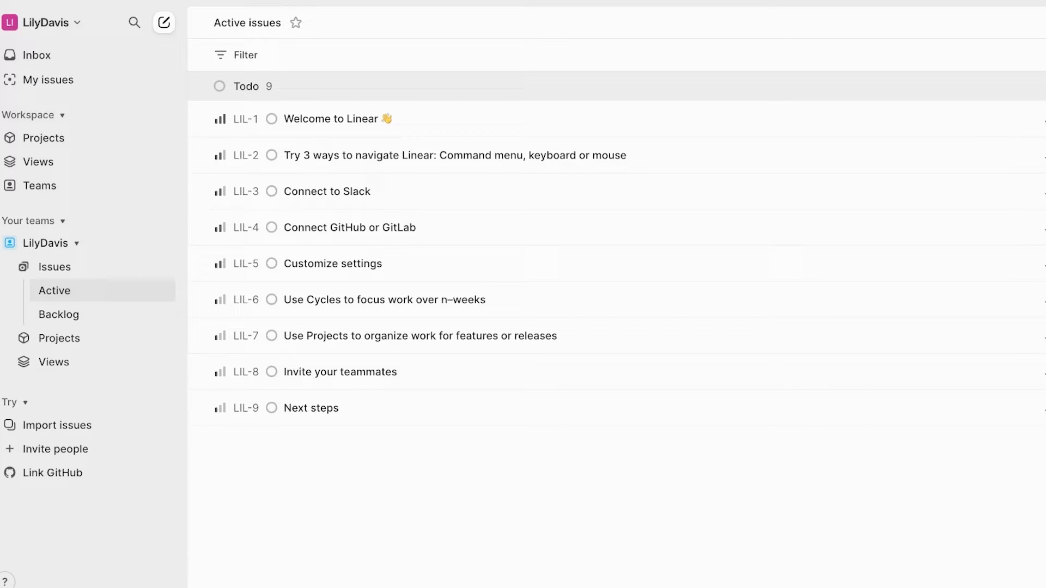
- Collapse the Workspace, Your teams and Try sections of the sidebar
left_click(28, 115)
left_click(28, 142)
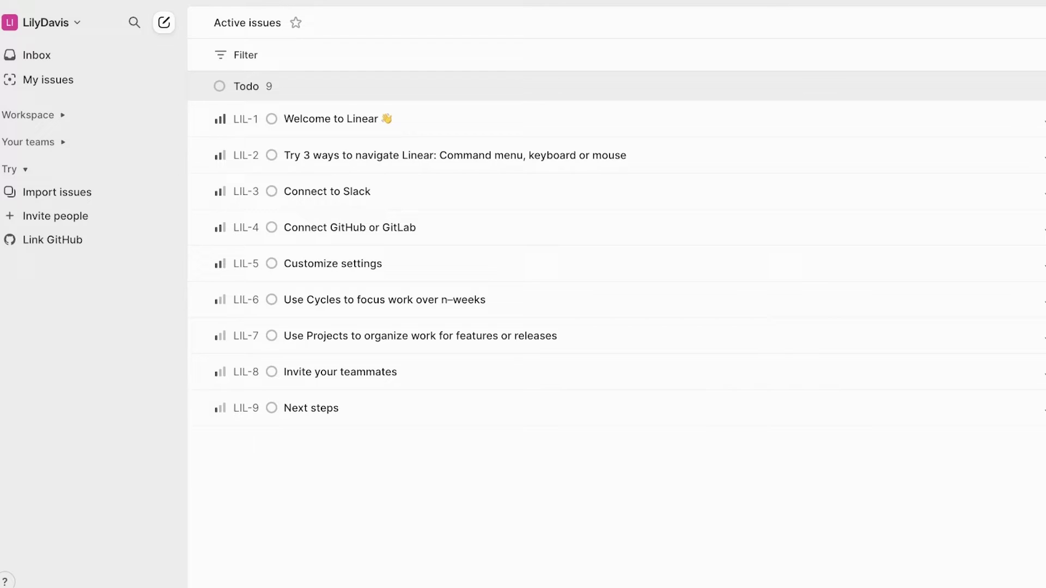
left_click(16, 169)
left_click(17, 169)
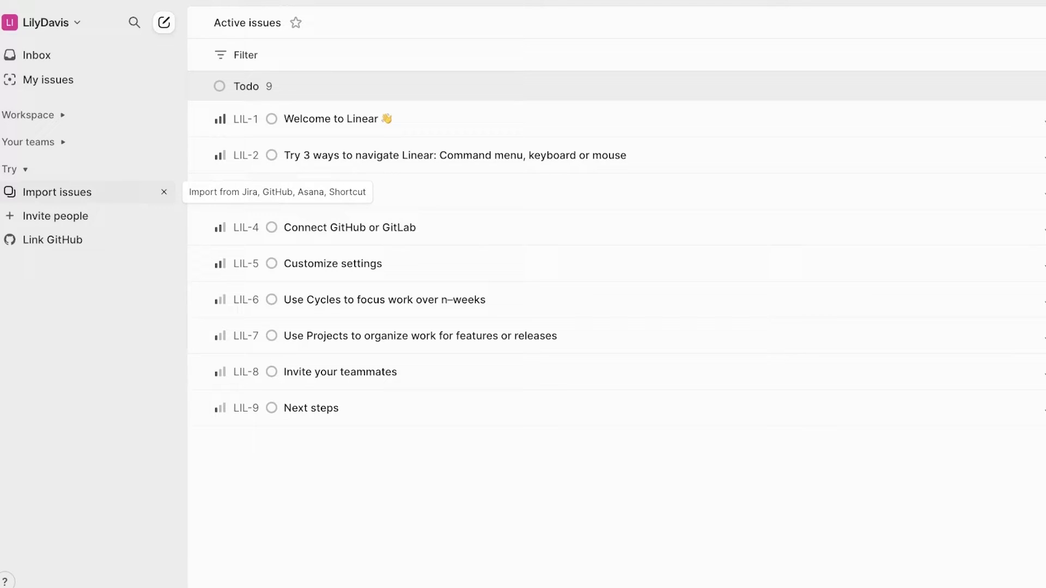
left_click(46, 22)
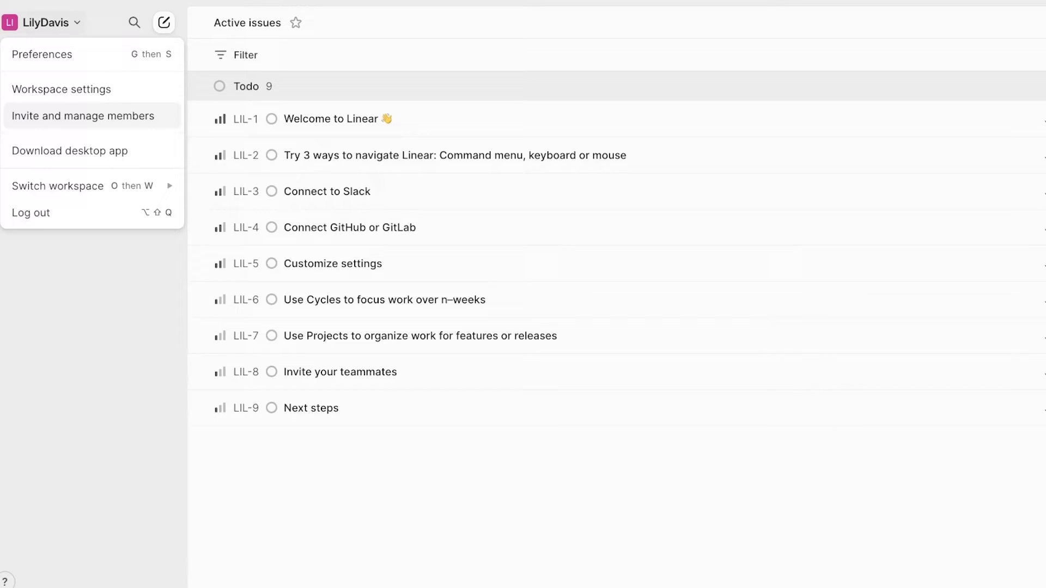
key("Escape")
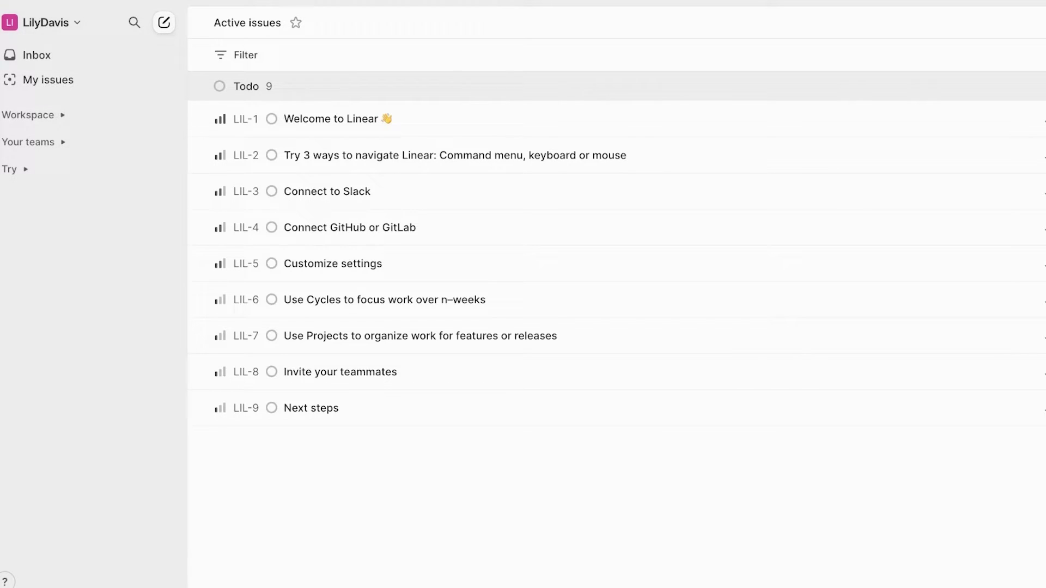
key("c")
key("Escape")
- Create a new workspace named LEARNING COURSE
left_click(42, 23)
mouse_move(92, 185)
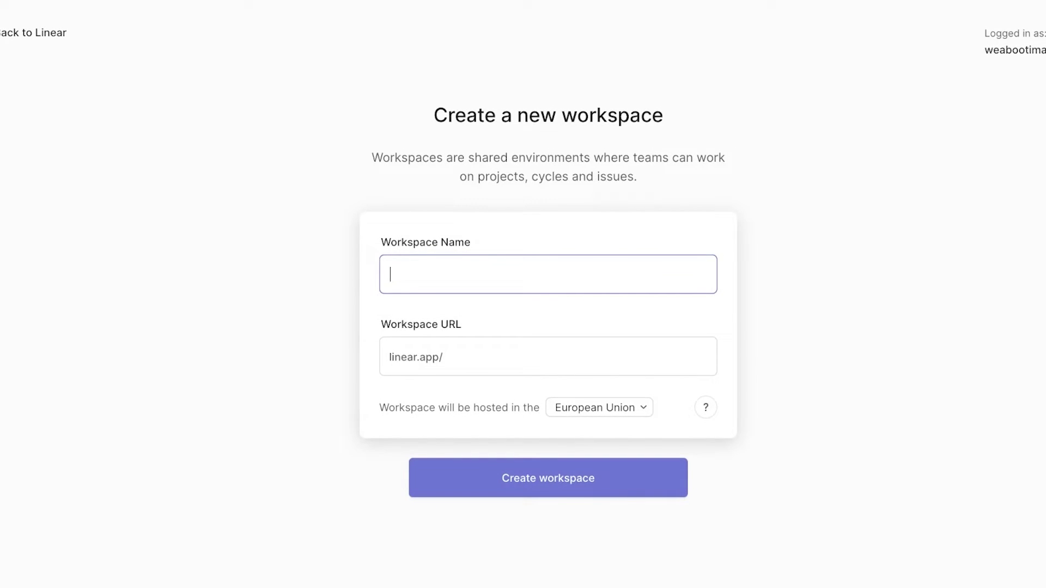
type("A")
key("BackSpace")
type("LEARNIN")
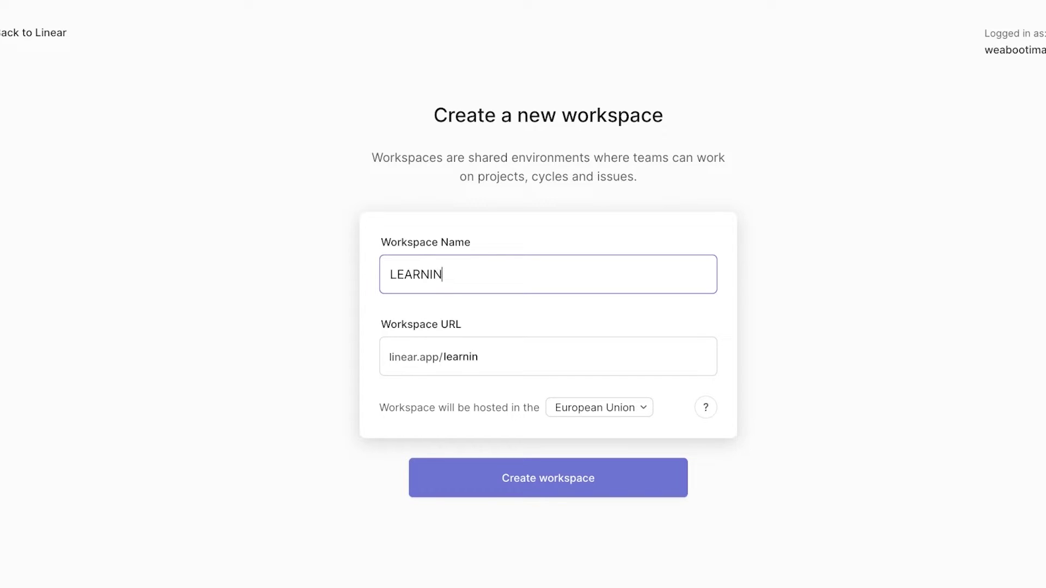
type("G COURSE")
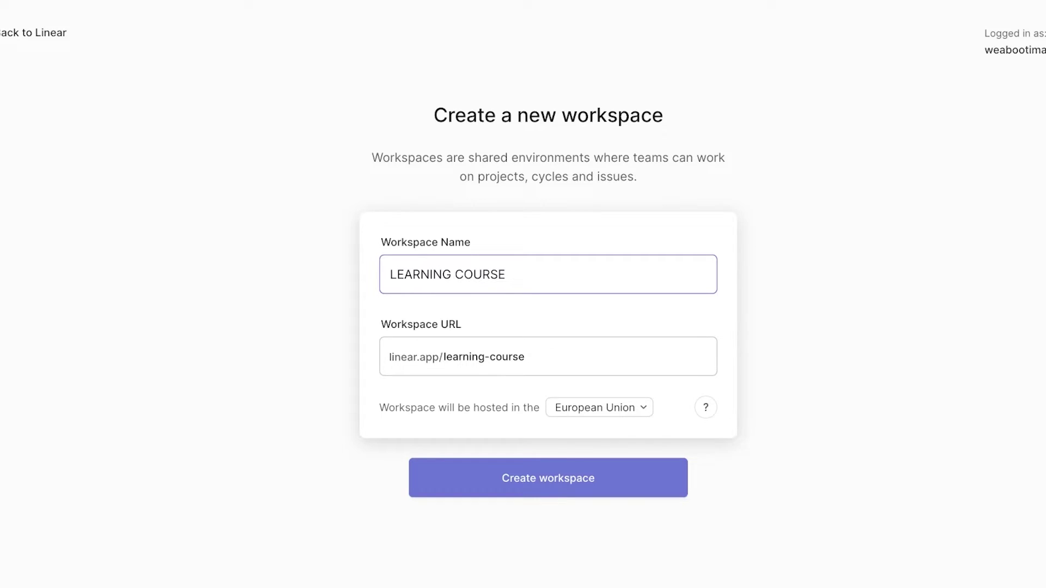
key("Return")
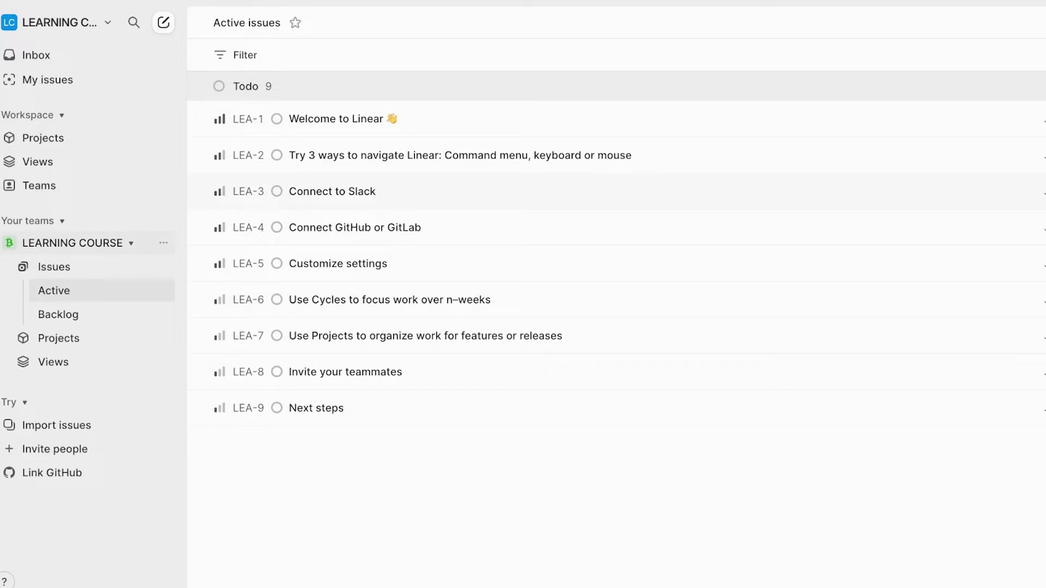
left_click(73, 243)
left_click(72, 243)
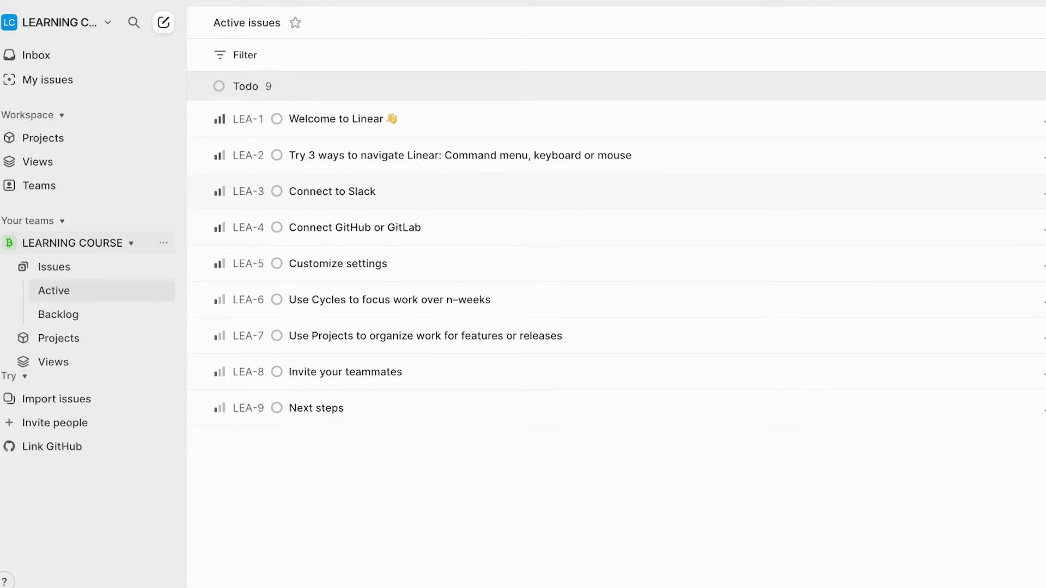
left_click(163, 243)
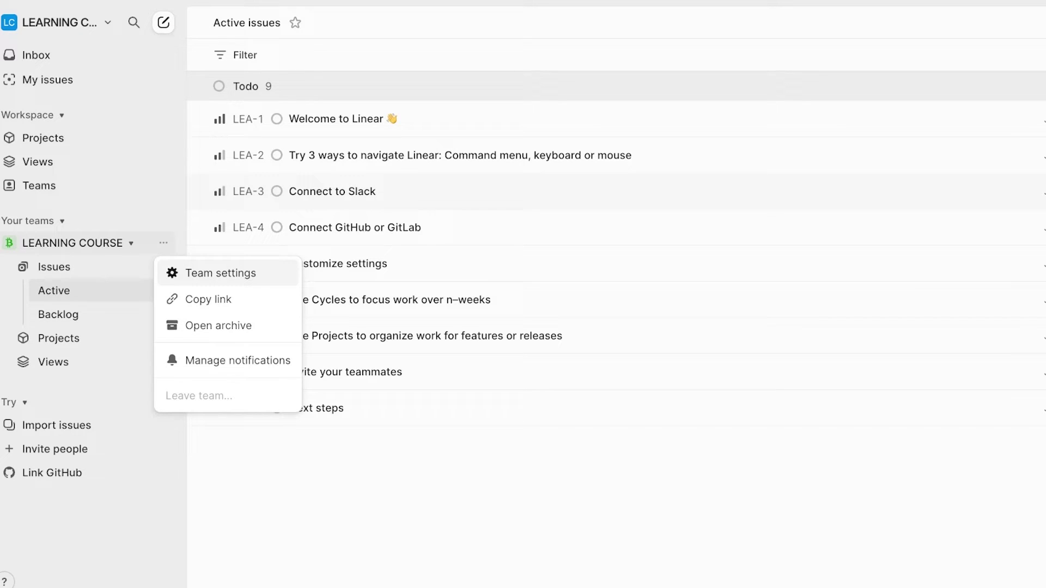
- Start a new project in the workspace and name it Curate investors
left_click(43, 137)
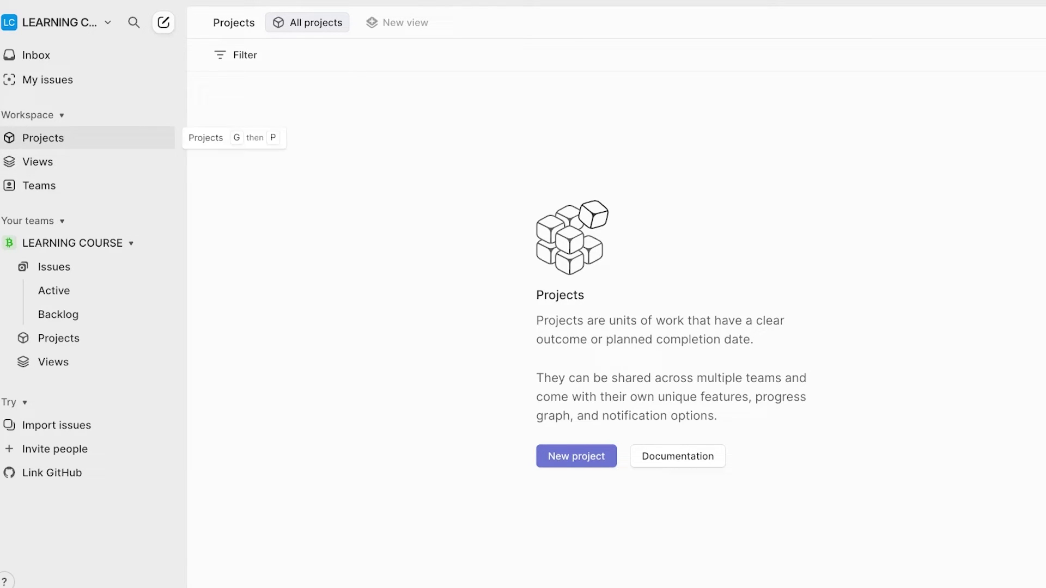
left_click(548, 460)
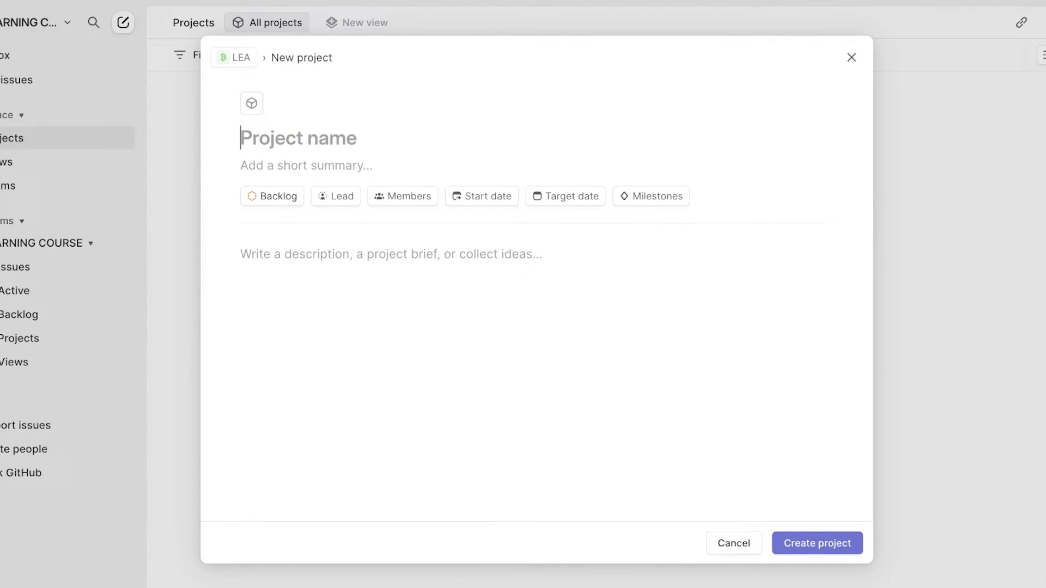
type("Curate investors")
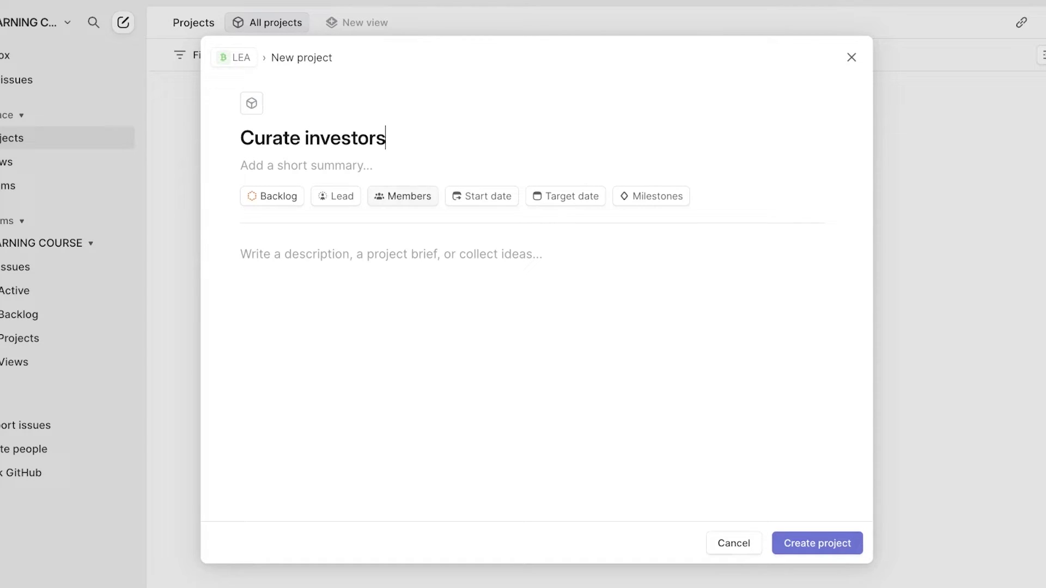
key("Tab")
- Set the new project's status to Planned
left_click(271, 196)
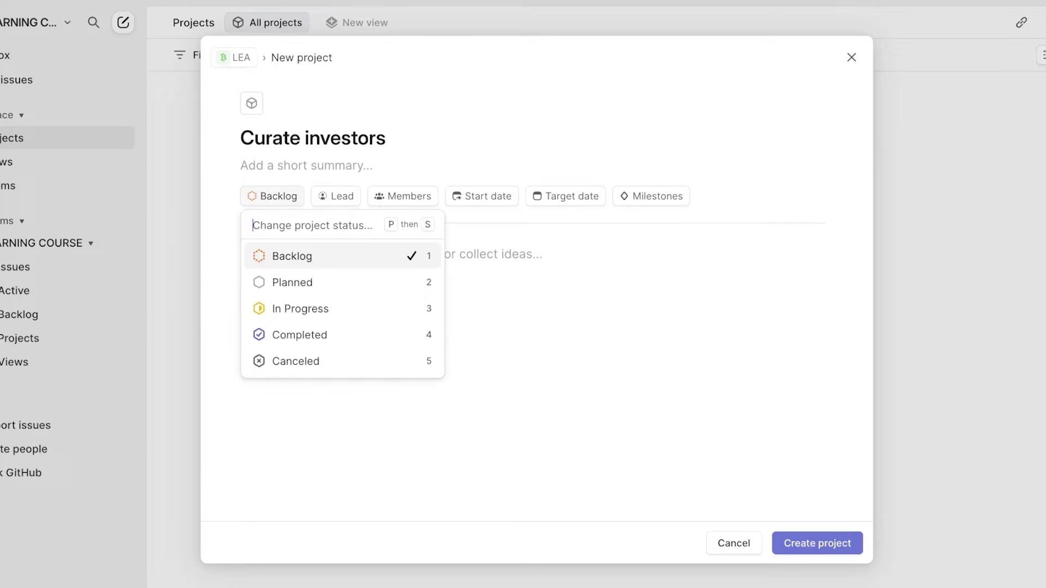
key("Down")
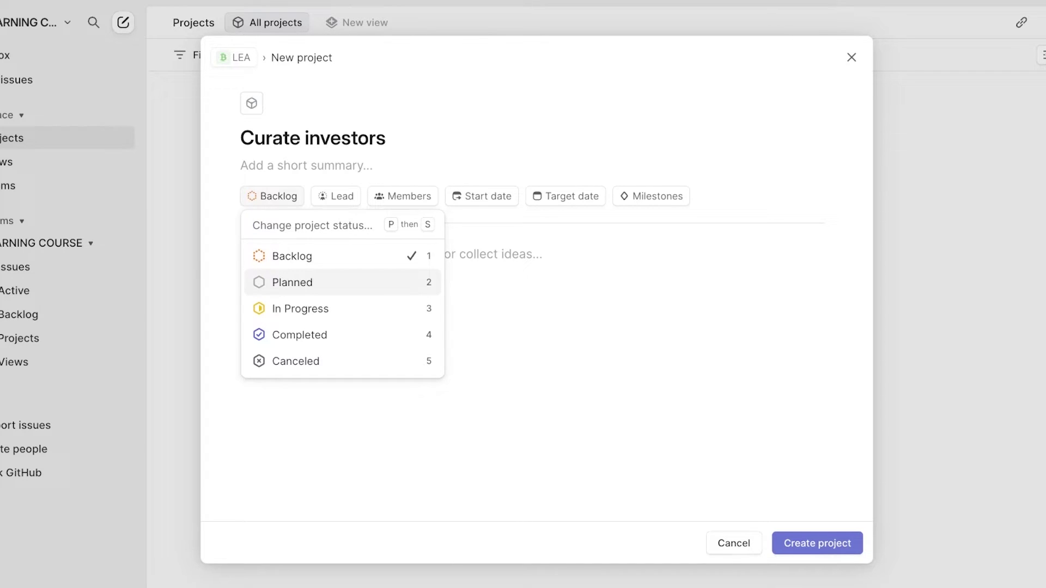
key("Return")
key("Return")
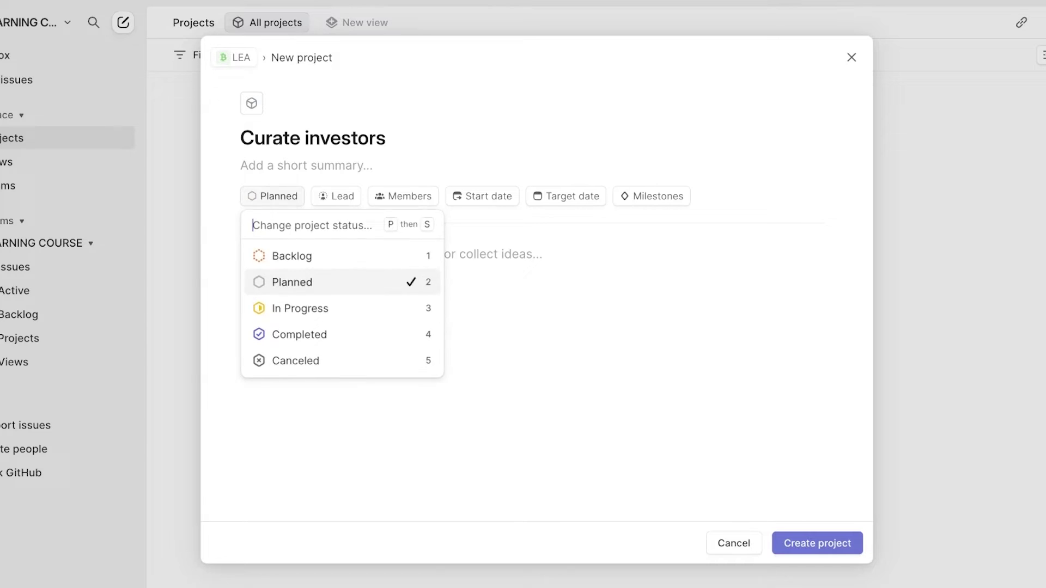
key("Down")
key("Down")
key("Down")
key("Up")
key("Up")
key("Up")
key("Up")
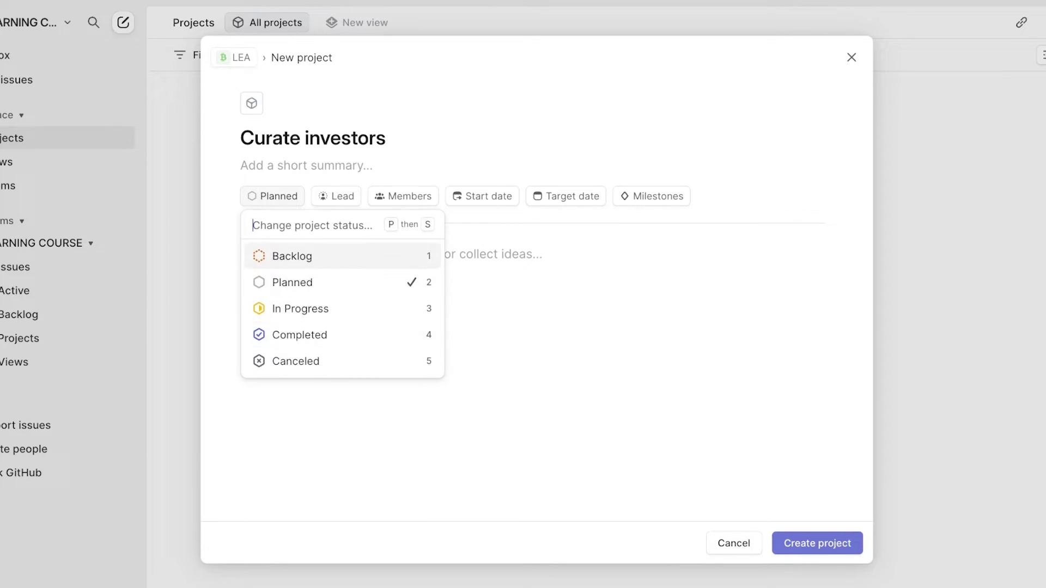
key("Down")
key("Down")
key("Up")
key("Up")
key("Down")
key("Down")
key("Up")
key("Return")
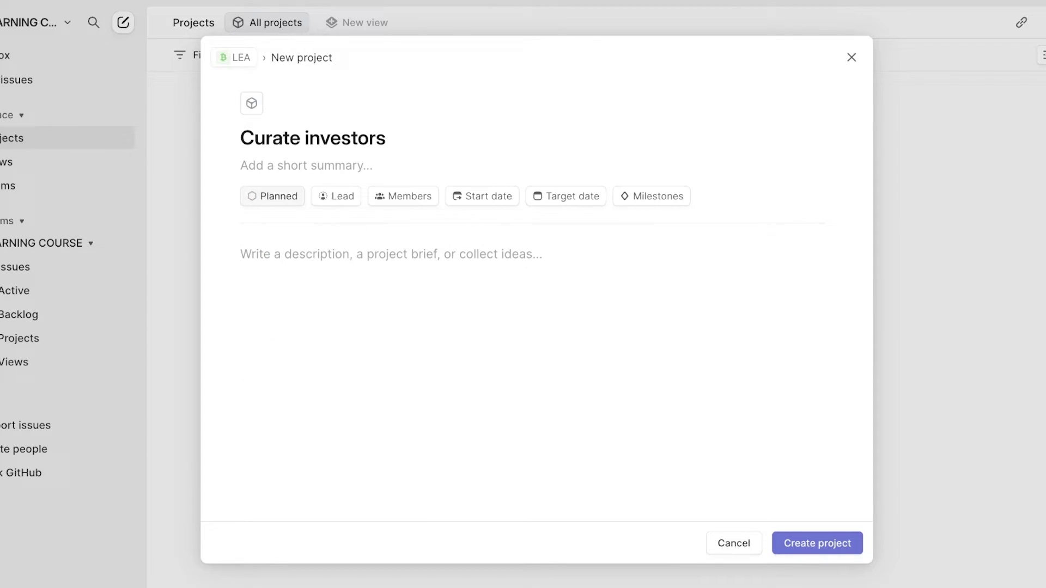
- Look at the available lead and member choices for the new project without assigning anyone
key("Tab")
key("Return")
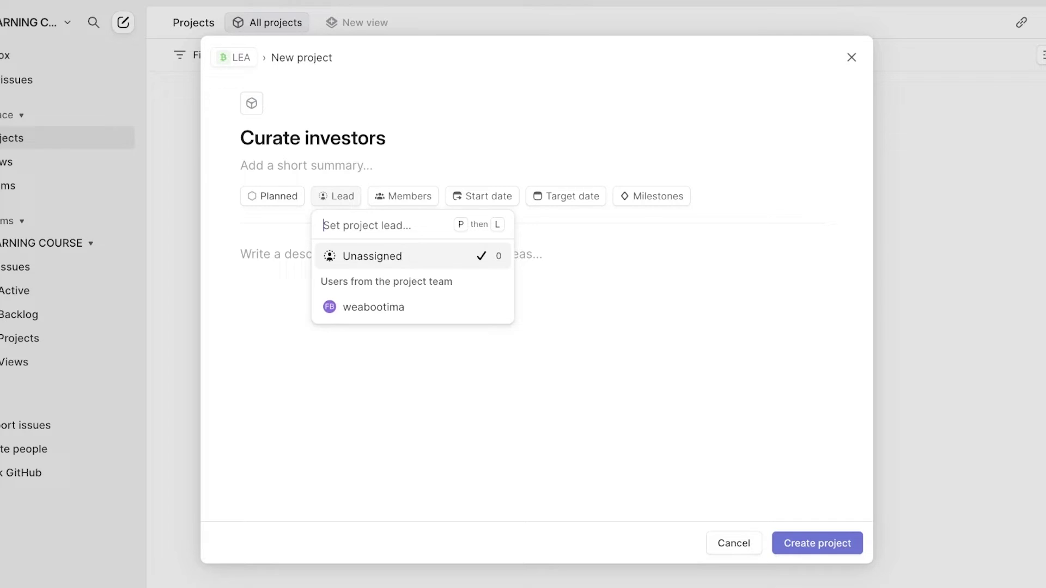
key("Escape")
key("p")
key("m")
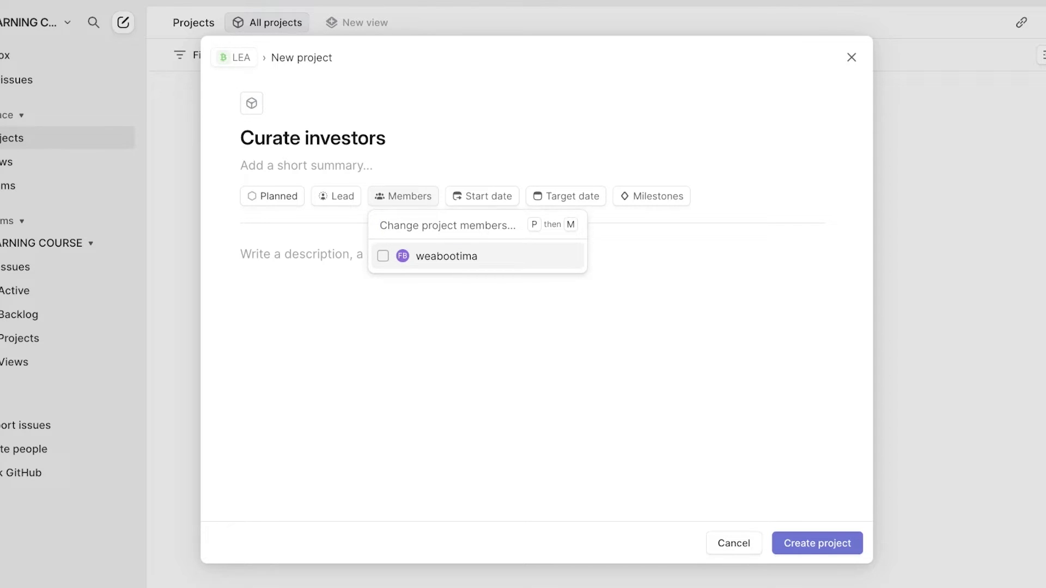
key("Escape")
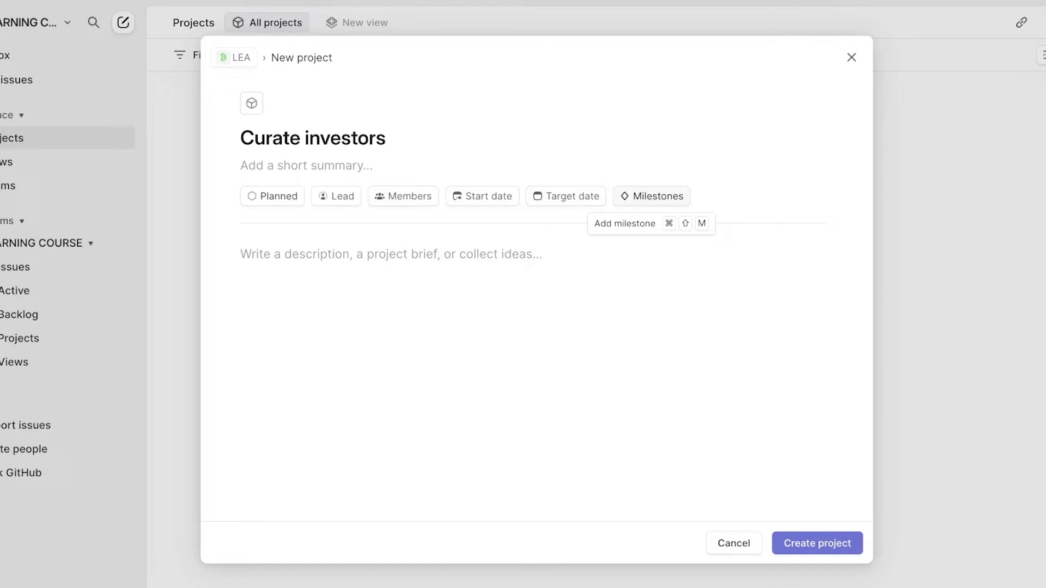
- Add a project milestone named "Receiving 10k in Investor Investment."
left_click(652, 196)
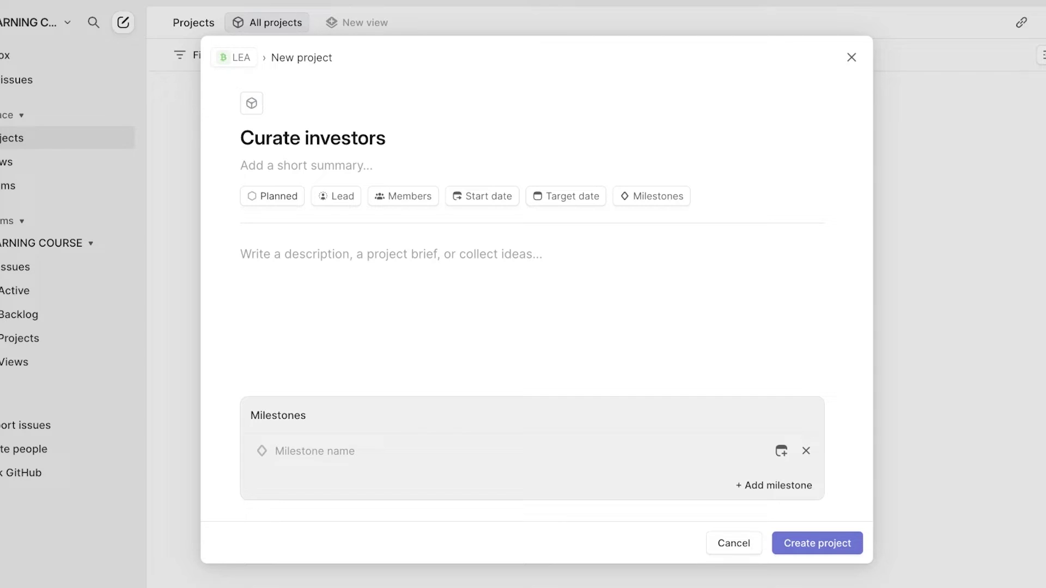
type("Ide")
key("BackSpace")
key("BackSpace")
key("BackSpace")
type("Receiving 100k")
key("BackSpace")
key("BackSpace")
type("0")
key("BackSpace")
type("k in Investor ")
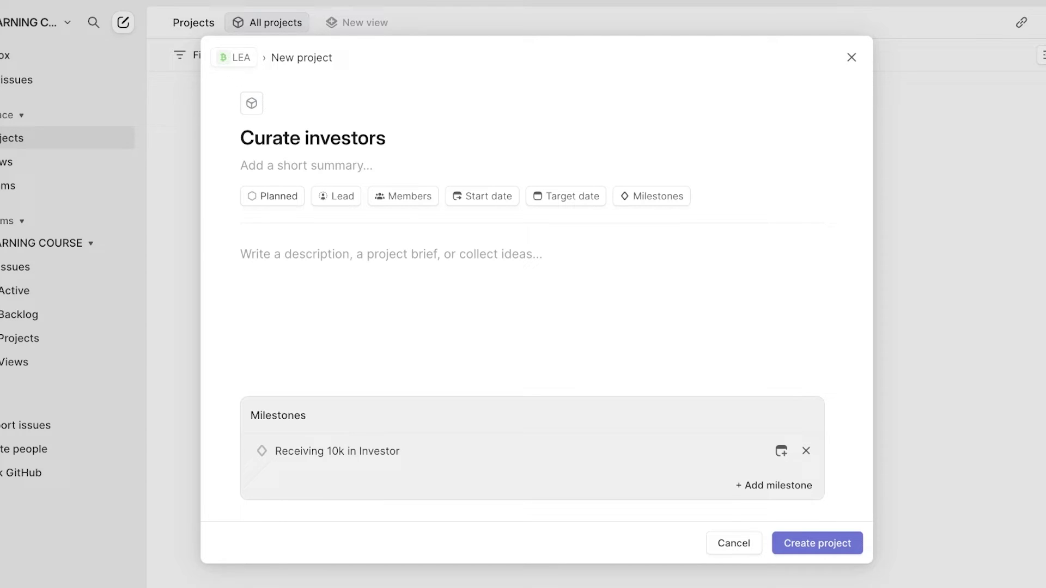
type("Investment.")
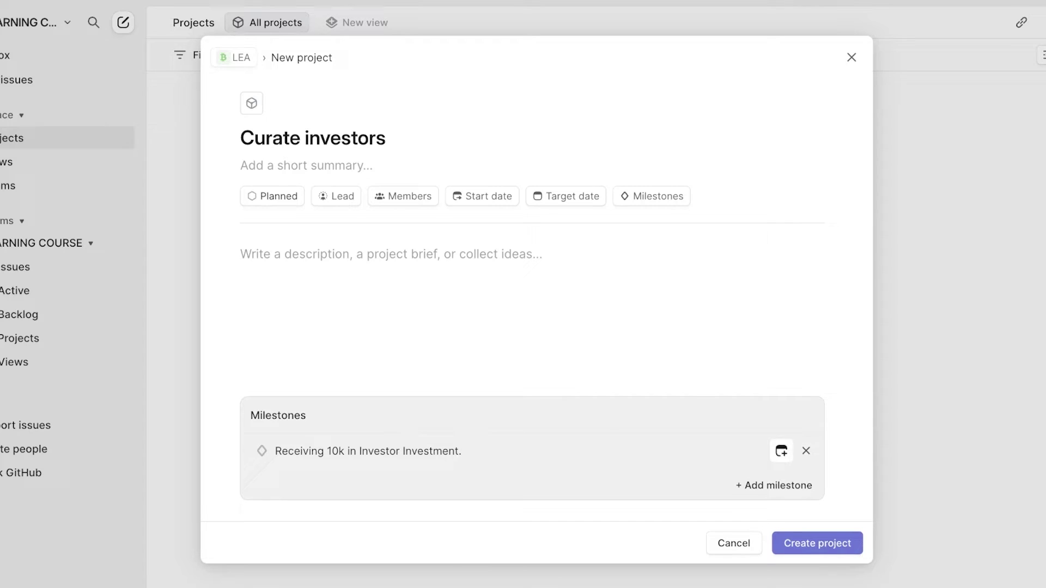
- Set the milestone's target date to 30 August 2024
left_click(781, 450)
left_click(678, 267)
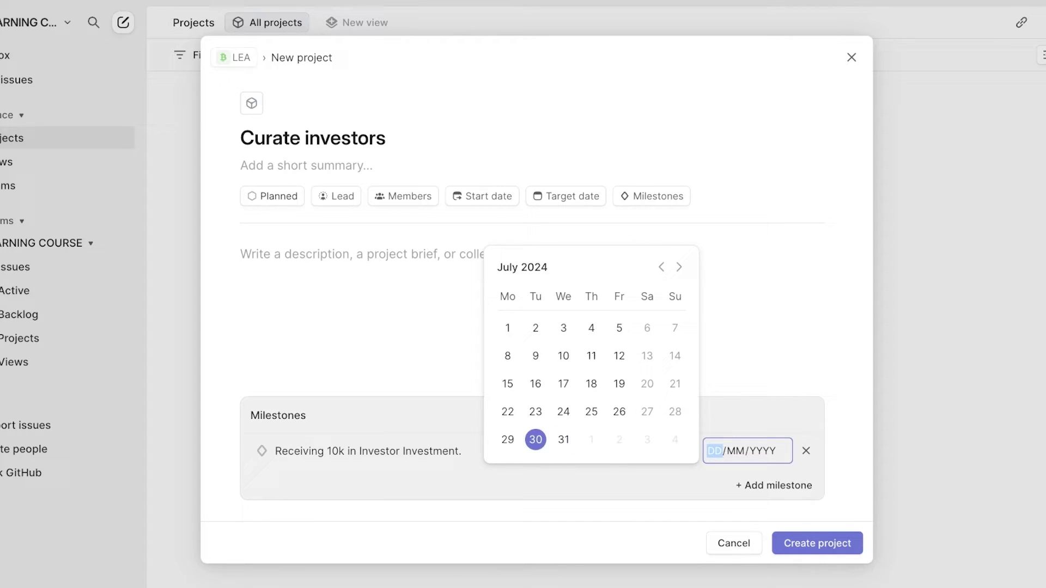
left_click(678, 267)
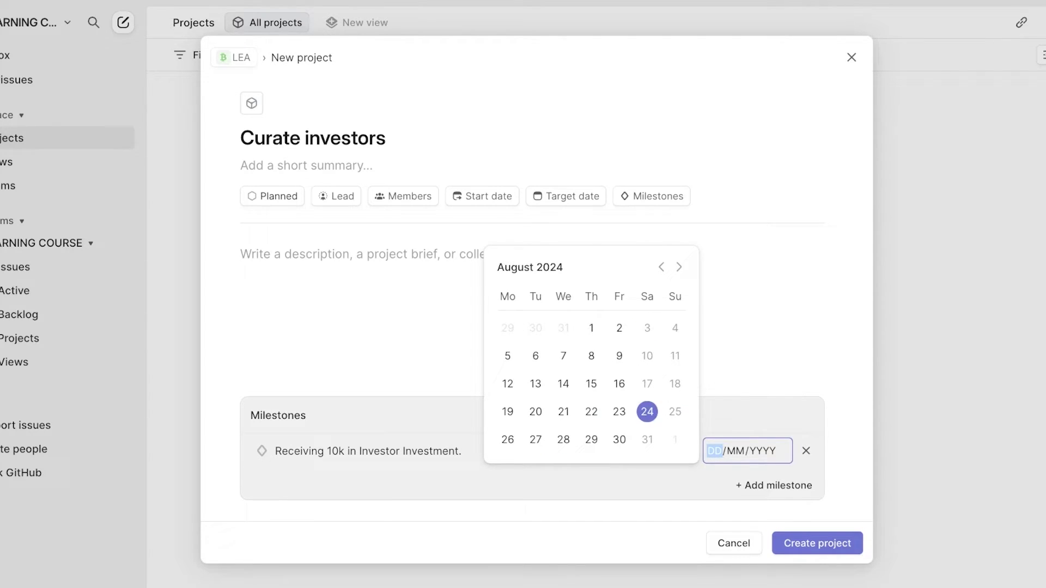
left_click(618, 440)
- Leave the extra milestone row blank and create the Curate investors project
left_click(774, 485)
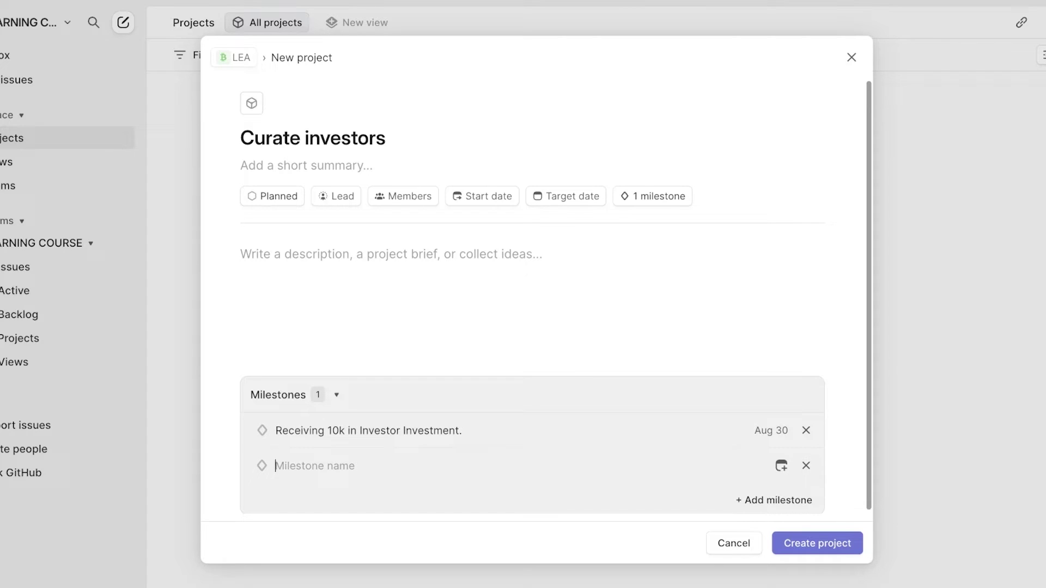
left_click(241, 254)
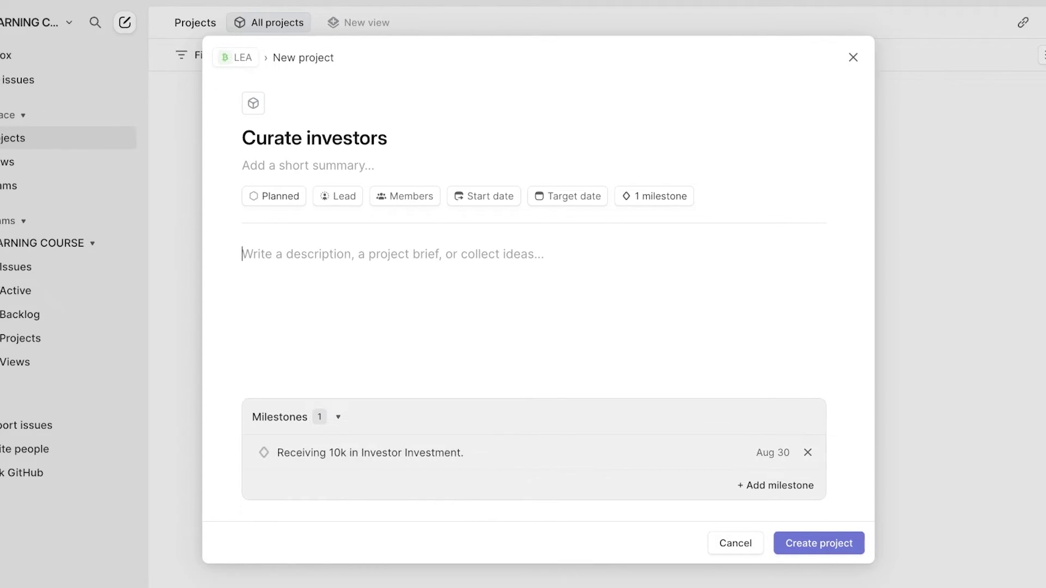
key("ctrl+Return")
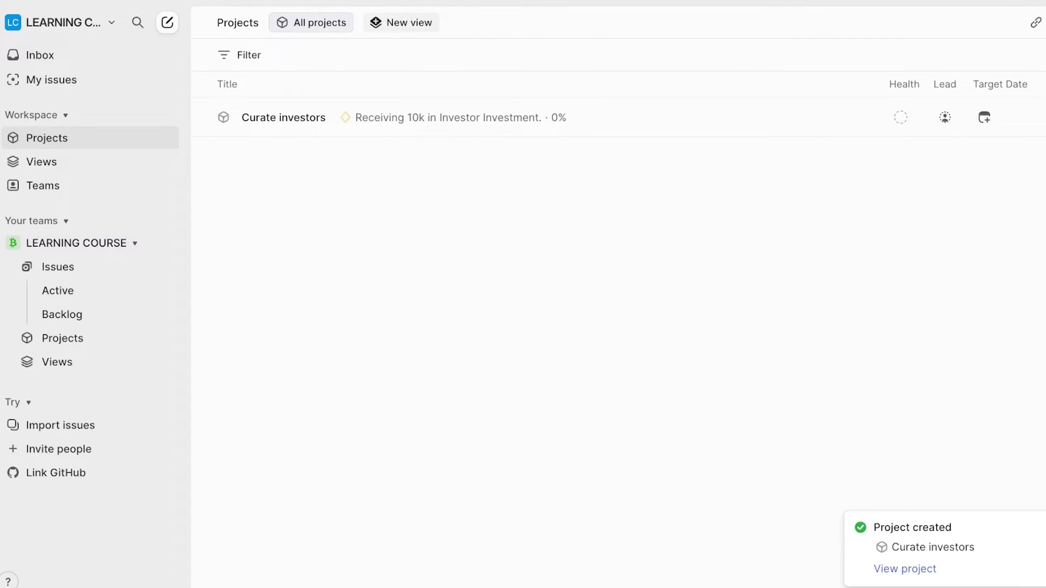
- Start creating a custom view of all projects in the workspace's views
left_click(42, 161)
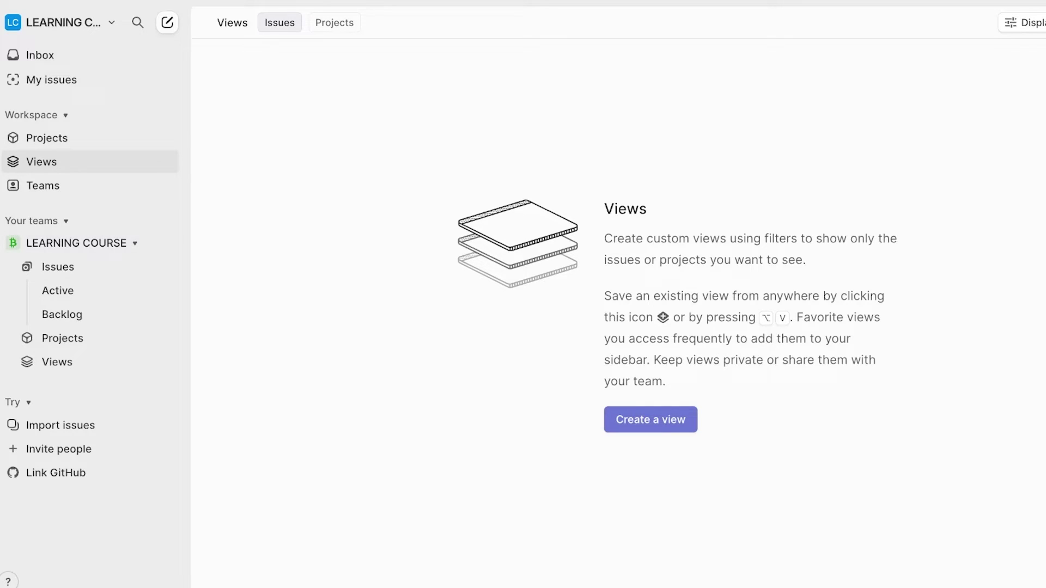
left_click(334, 22)
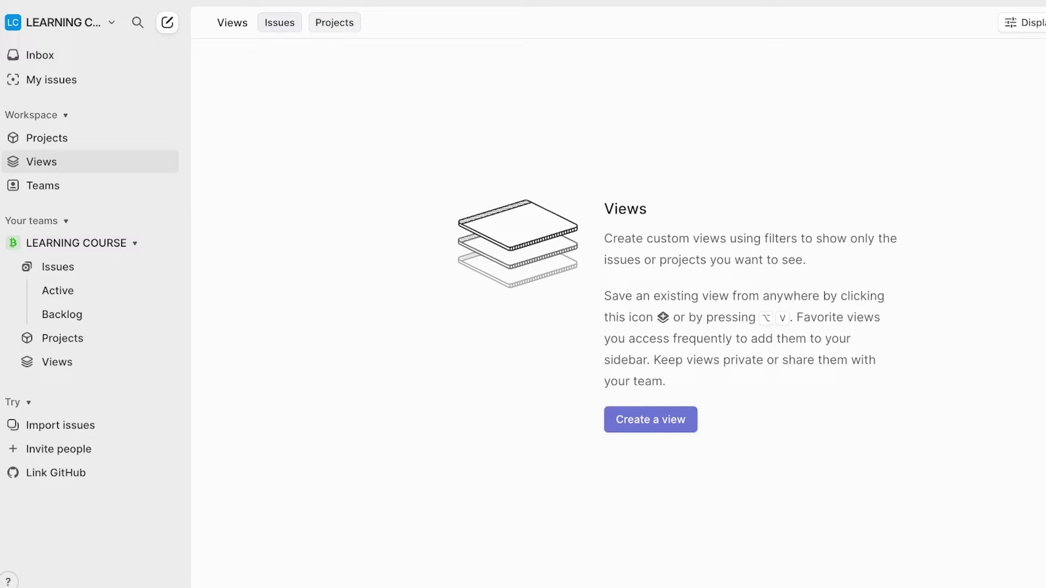
left_click(649, 419)
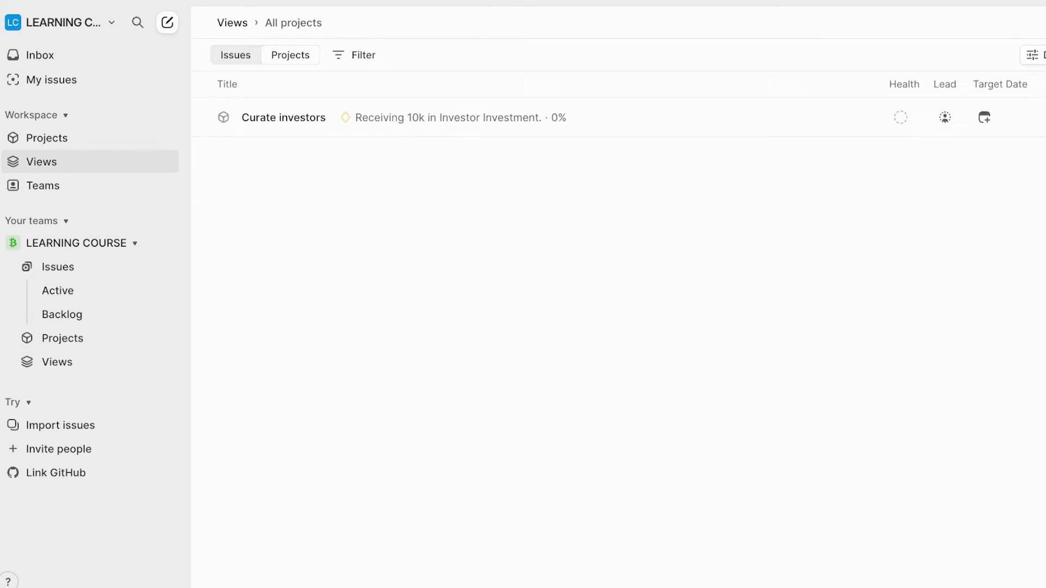
- Switch the new view between issues and projects, ending with all issues
left_click(236, 54)
left_click(290, 54)
left_click(235, 55)
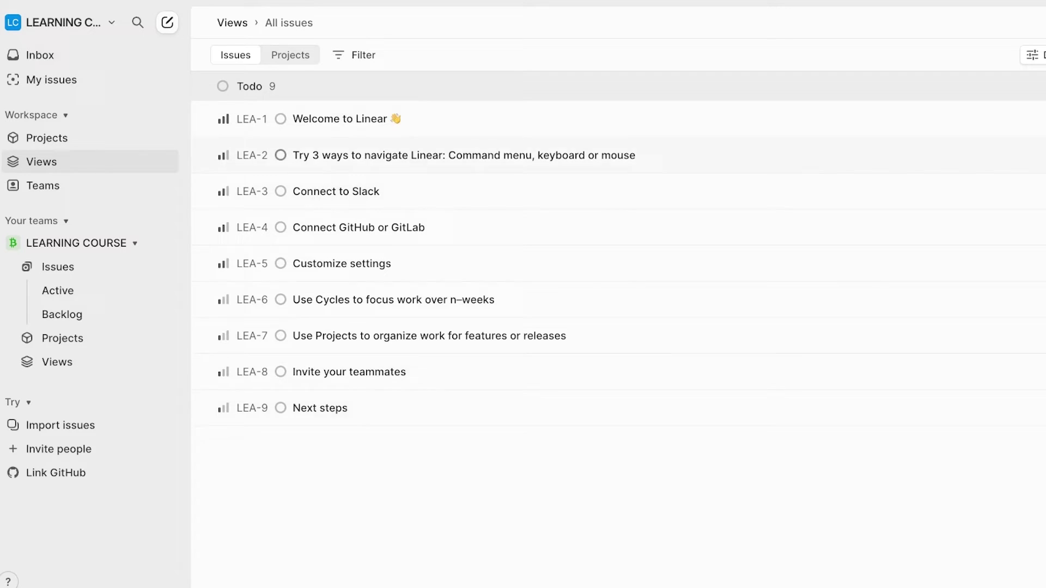
- Check the status options available for the Welcome to Linear issue
key("s")
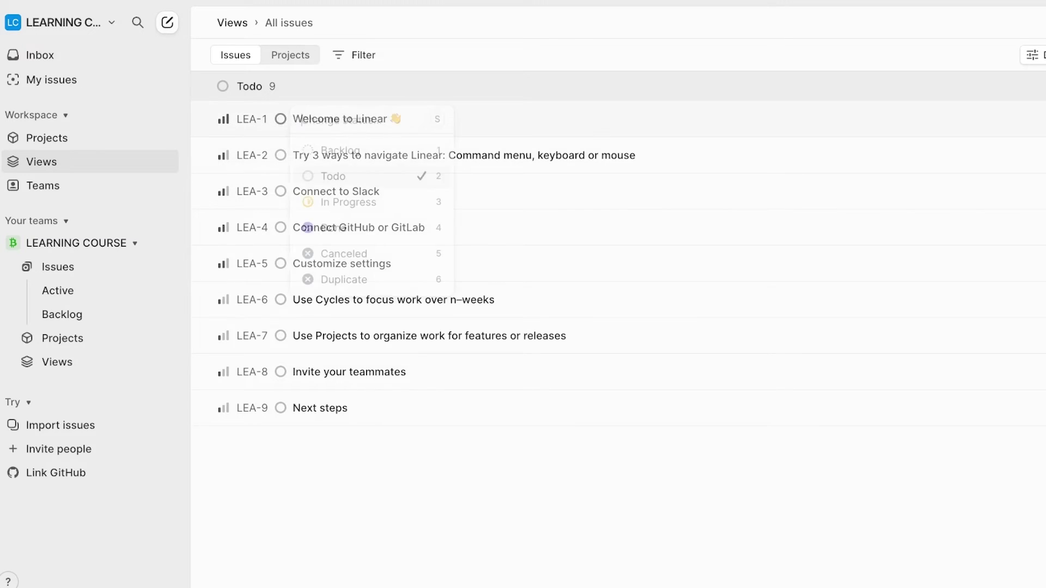
key("Escape")
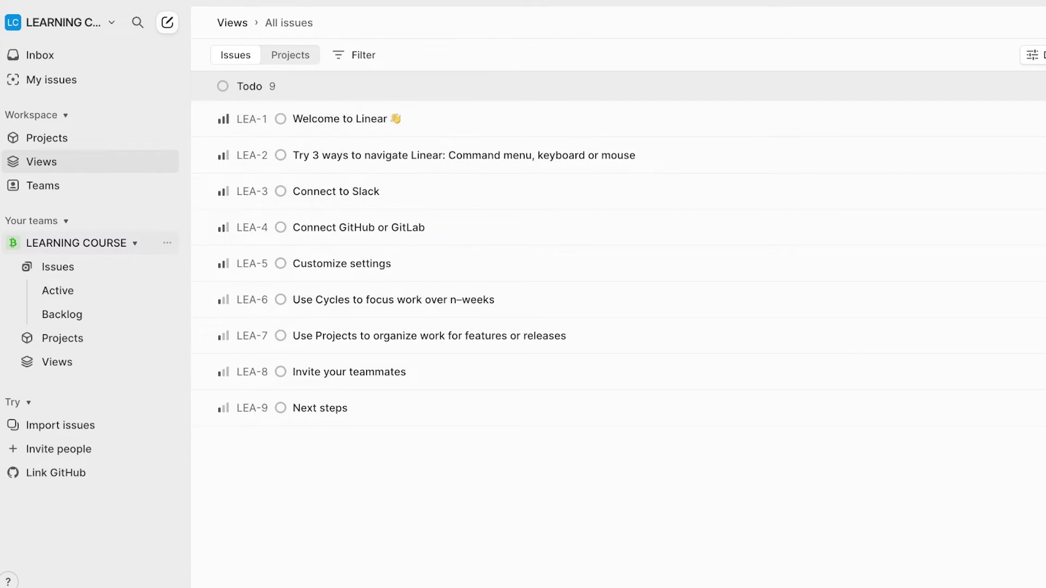
- Open the team settings of LEARNING COURSE from the workspace's list of teams
left_click(43, 185)
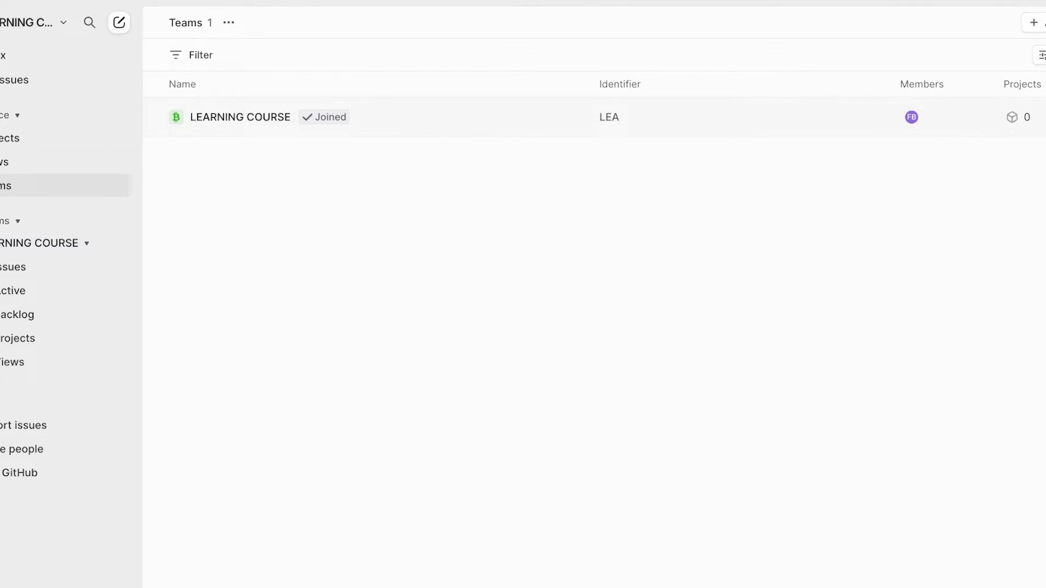
left_click(1027, 116)
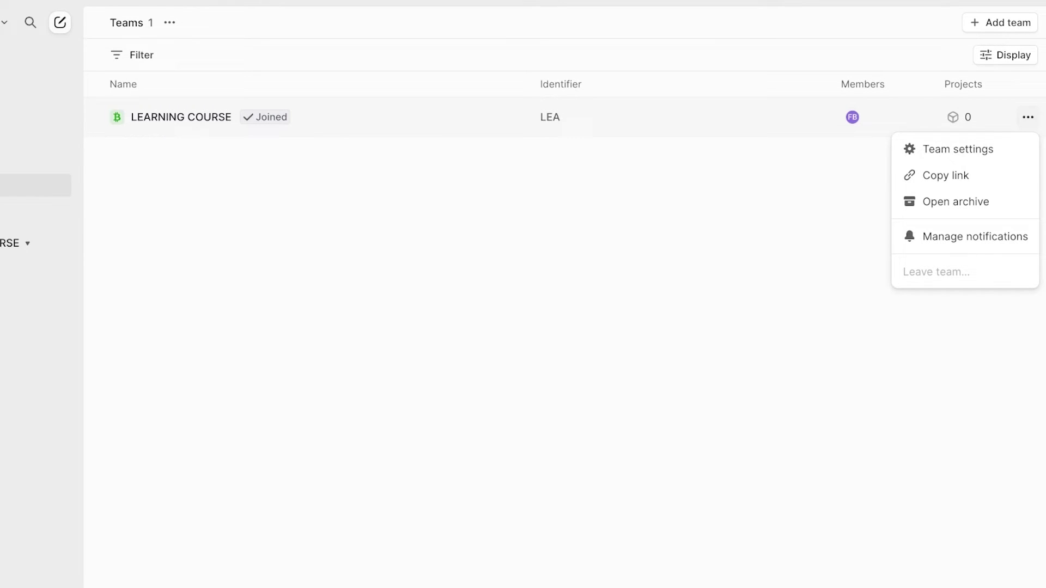
left_click(958, 149)
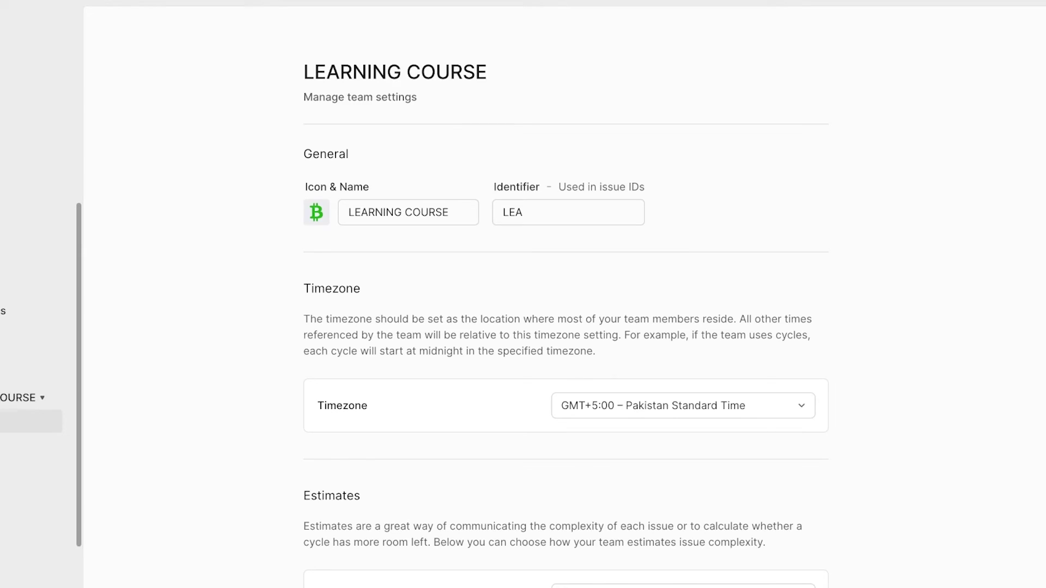
- Review the team's general settings, including timezone, estimates, priorities, issue creation by email, history grouping and team visibility
scroll(565, 310, "down", 3)
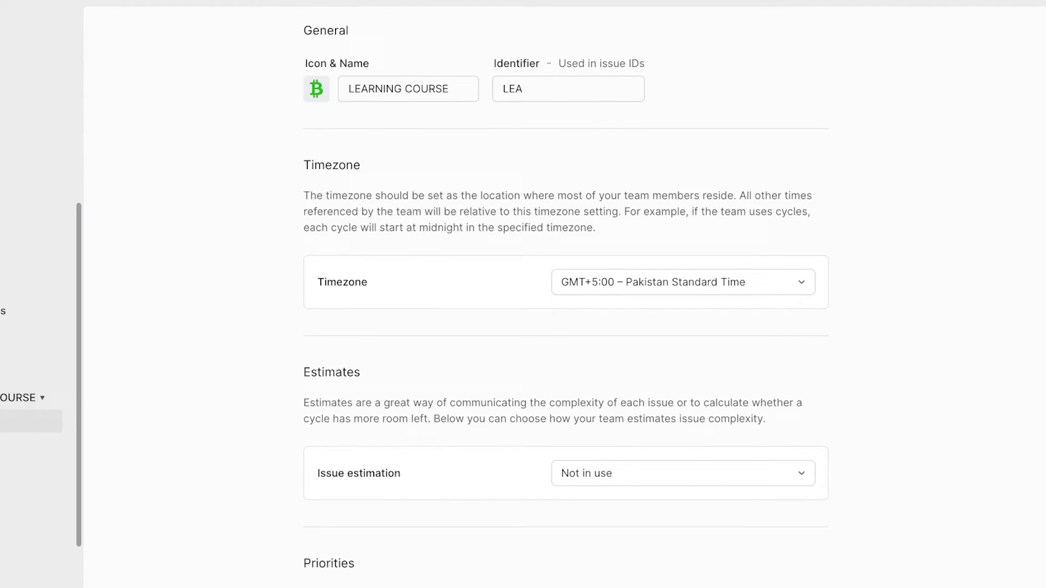
scroll(565, 311, "up", 3)
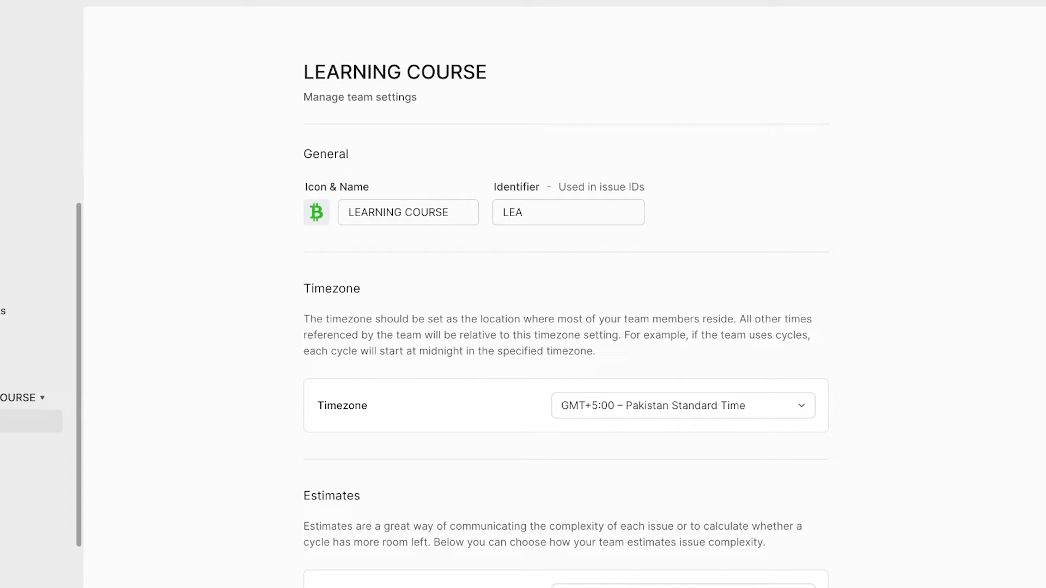
scroll(566, 294, "down", 7)
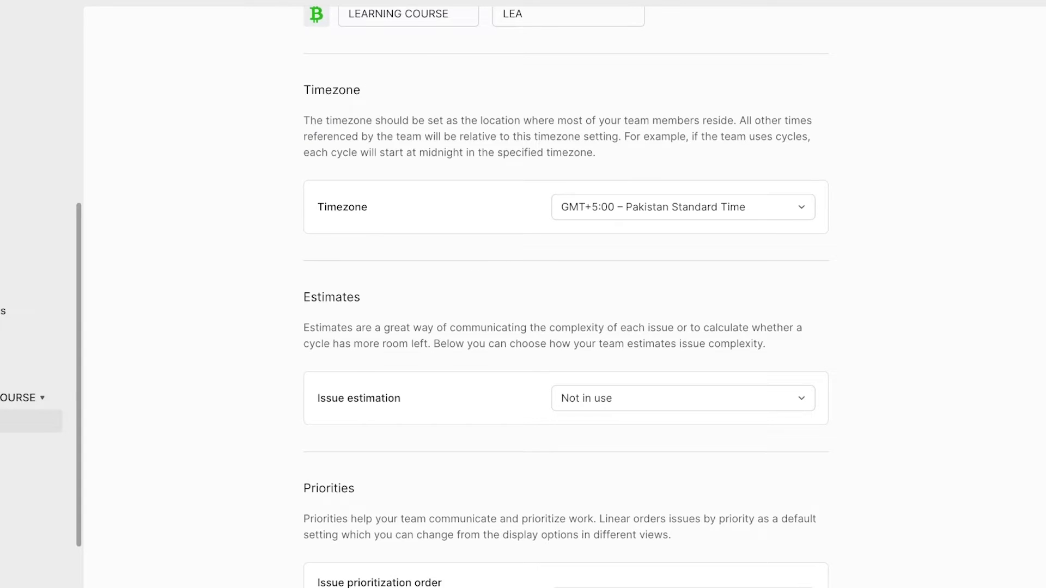
scroll(565, 294, "down", 1)
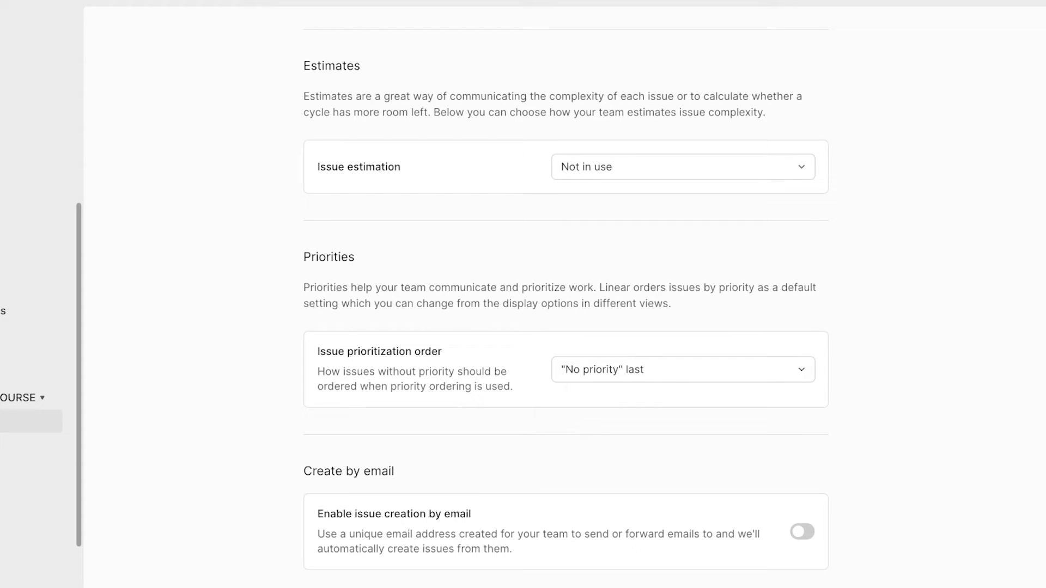
scroll(565, 294, "down", 3)
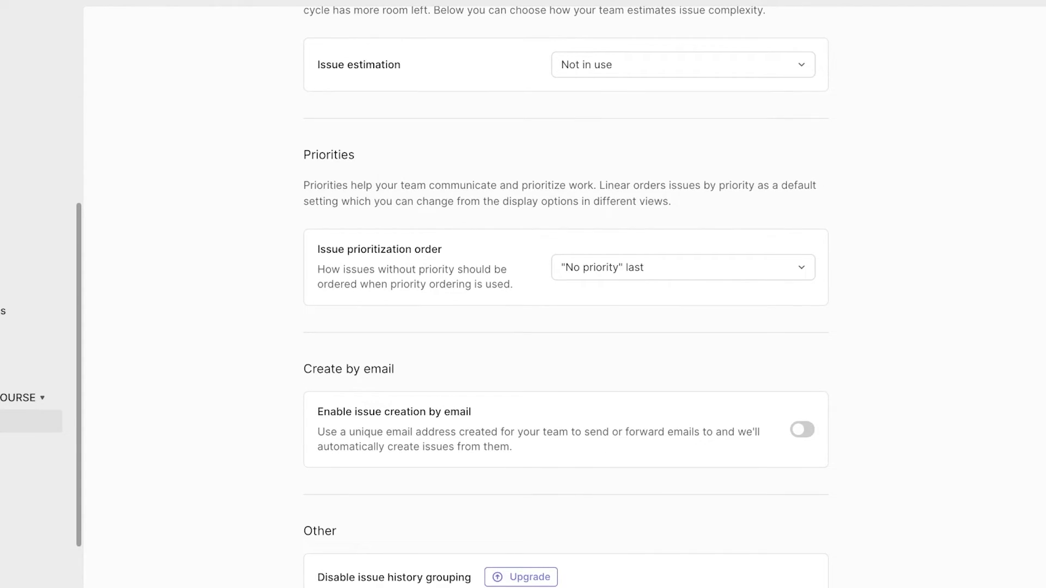
scroll(565, 294, "down", 10)
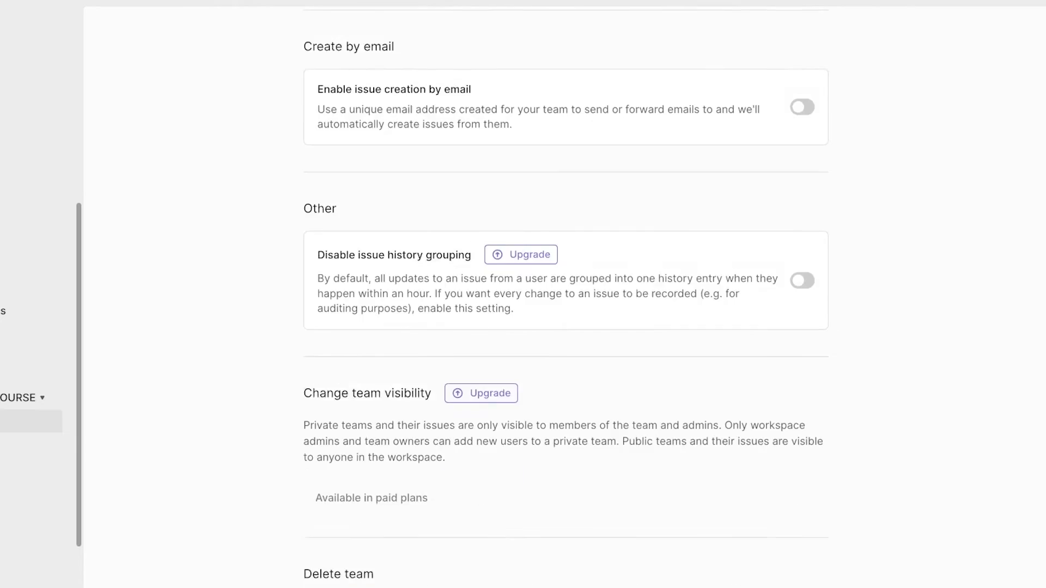
scroll(565, 294, "up", 3)
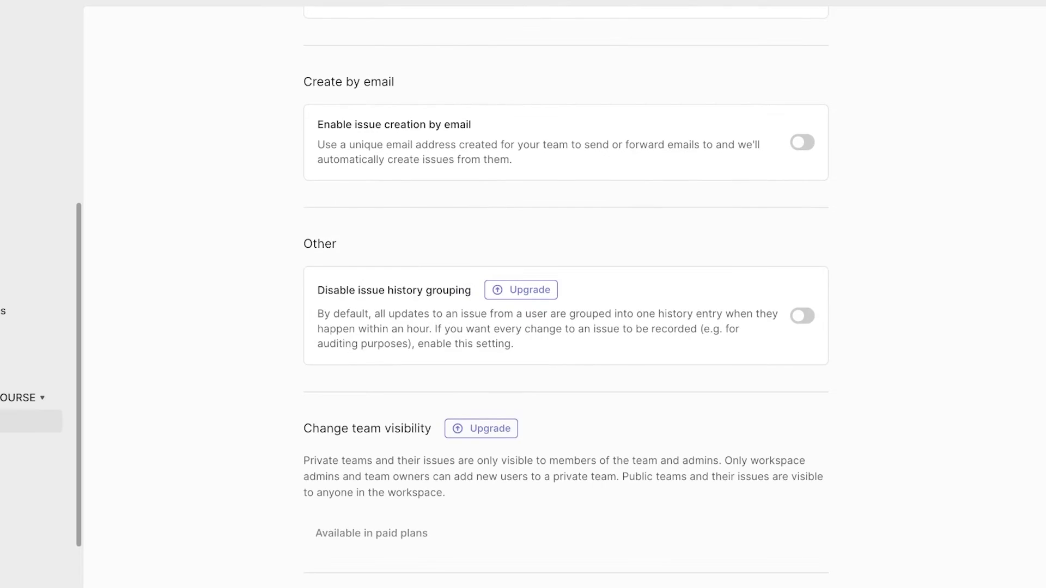
scroll(565, 294, "up", 7)
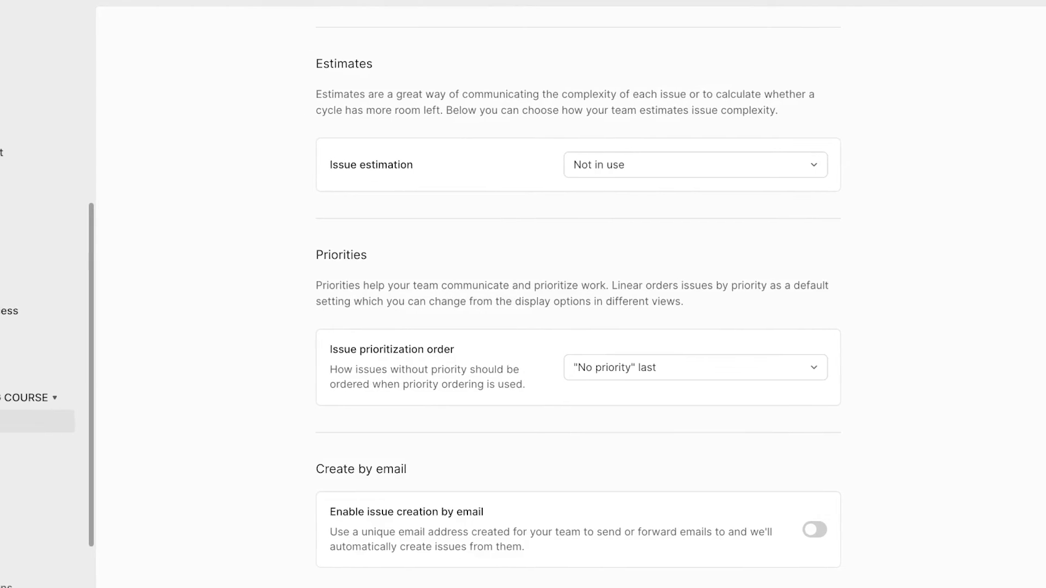
- Look over the team's members, then examine its workflow statuses, pull request automation and auto-close and auto-archive settings
left_click(25, 445)
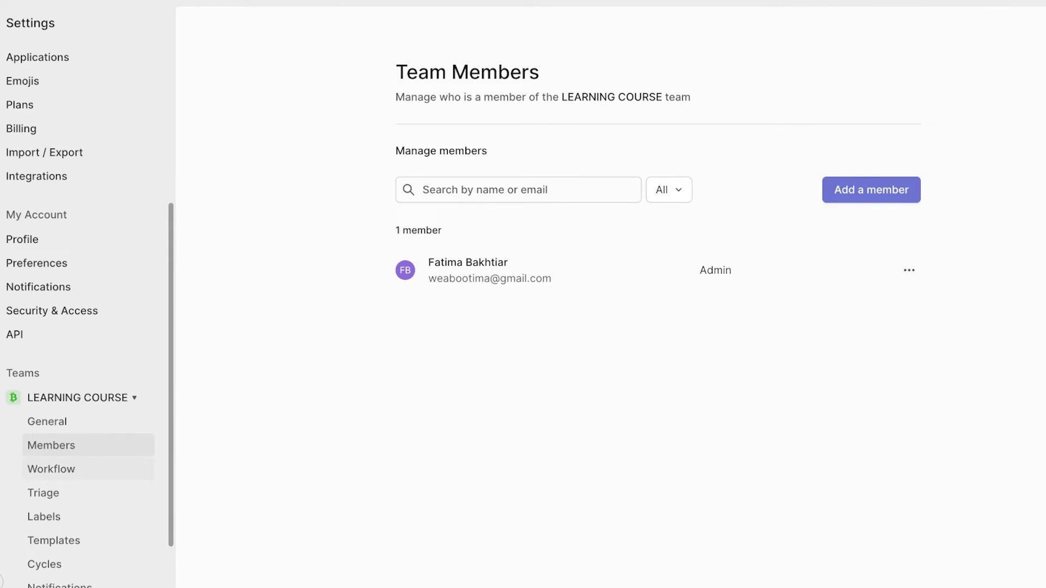
left_click(51, 469)
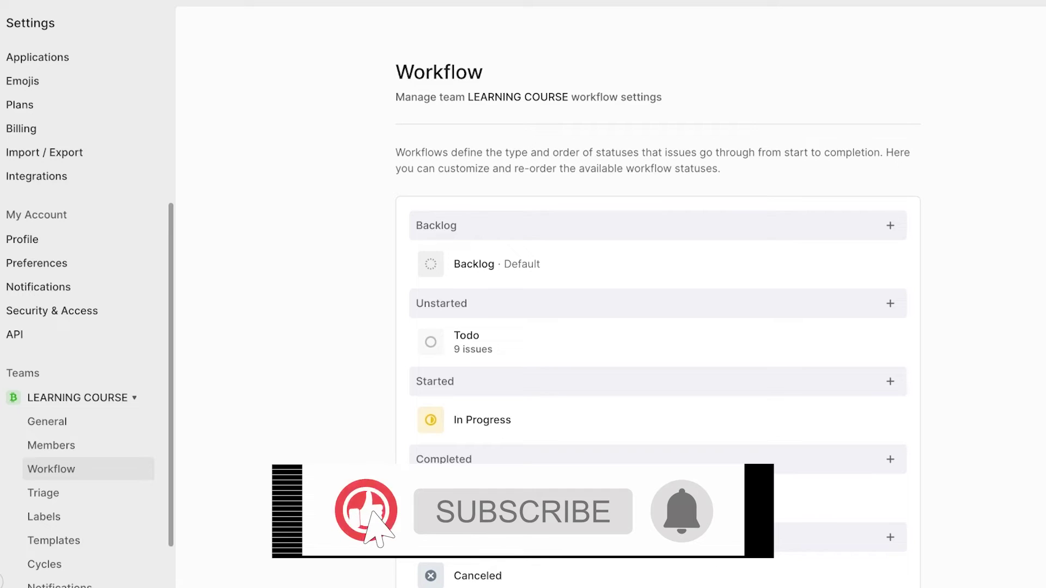
scroll(657, 320, "down", 1)
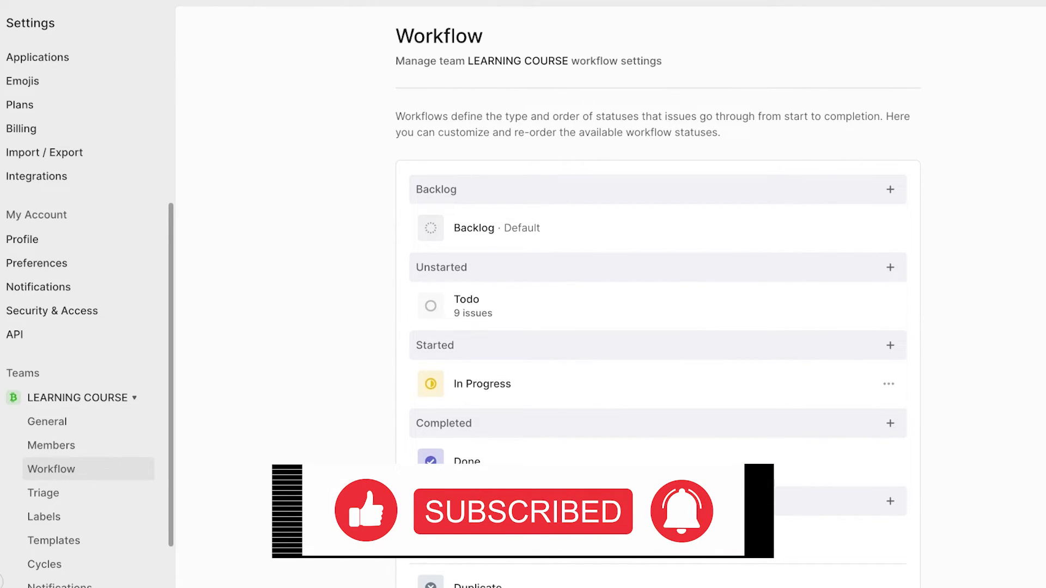
scroll(658, 294, "down", 8)
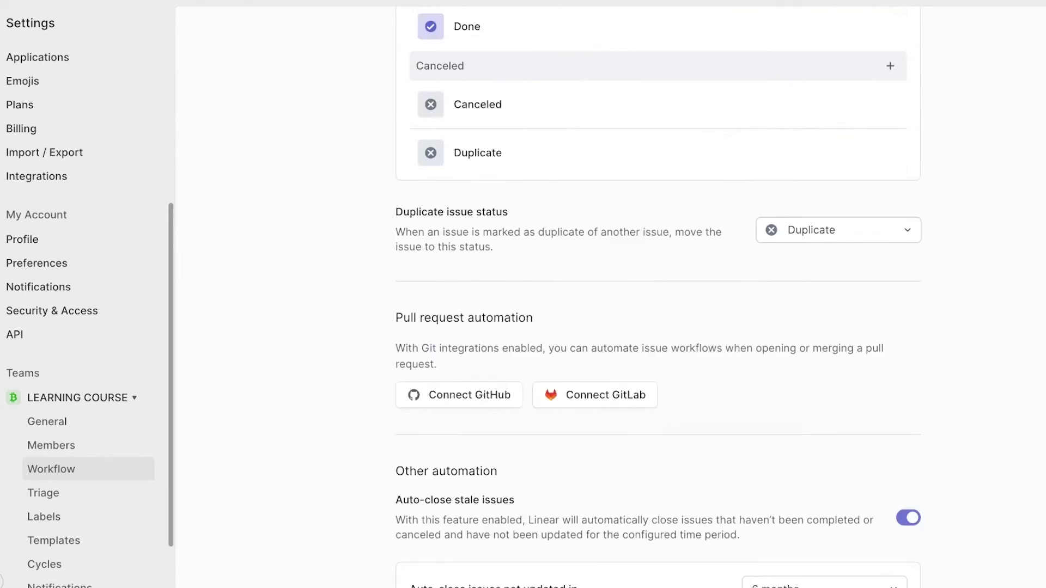
scroll(658, 294, "down", 6)
scroll(657, 294, "up", 5)
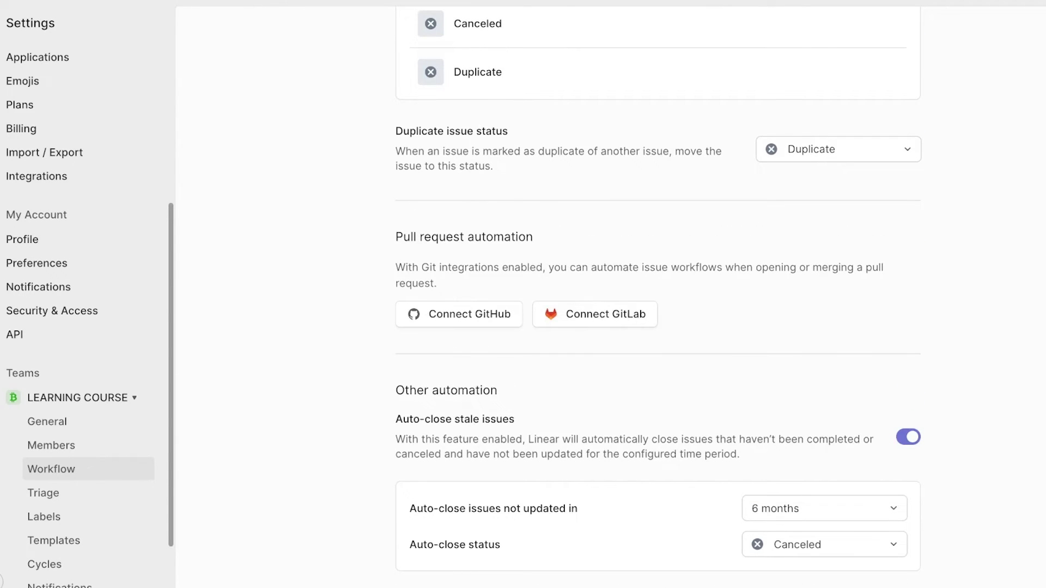
scroll(657, 294, "down", 7)
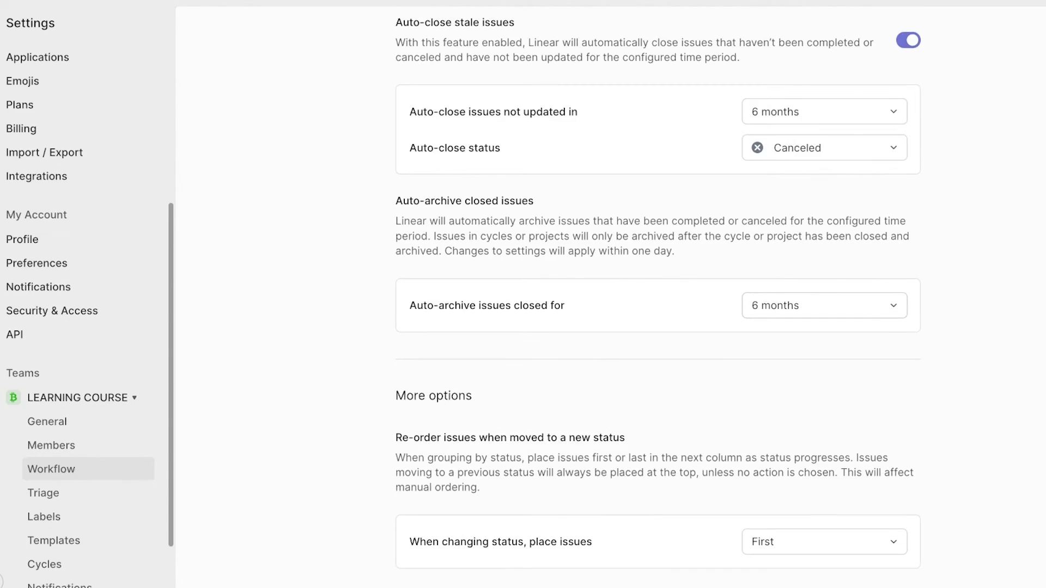
- Set the auto-close period for issues not updated to 12 months and disable auto-closing of stale issues
scroll(658, 294, "up", 1)
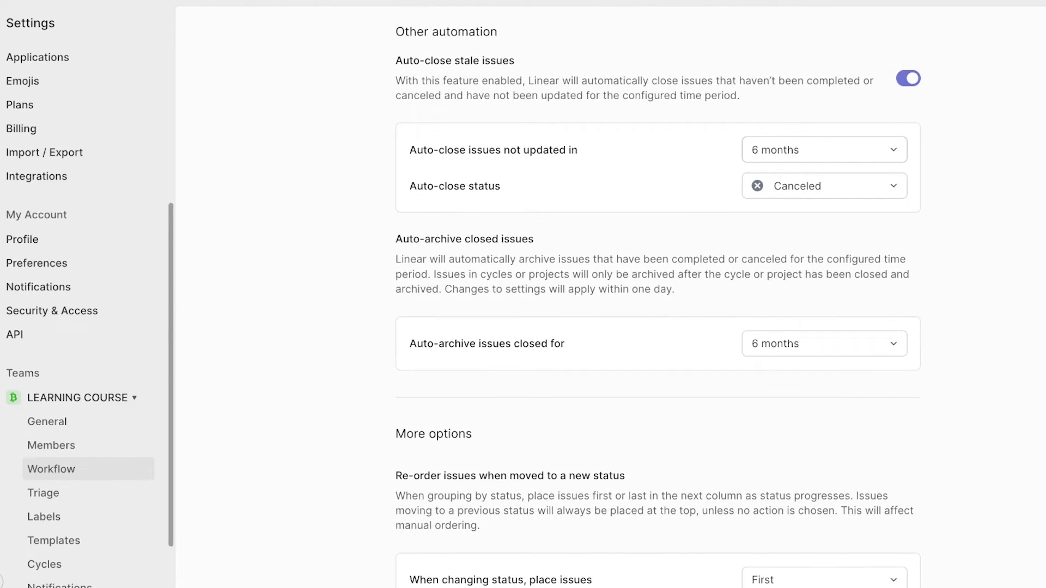
left_click(824, 150)
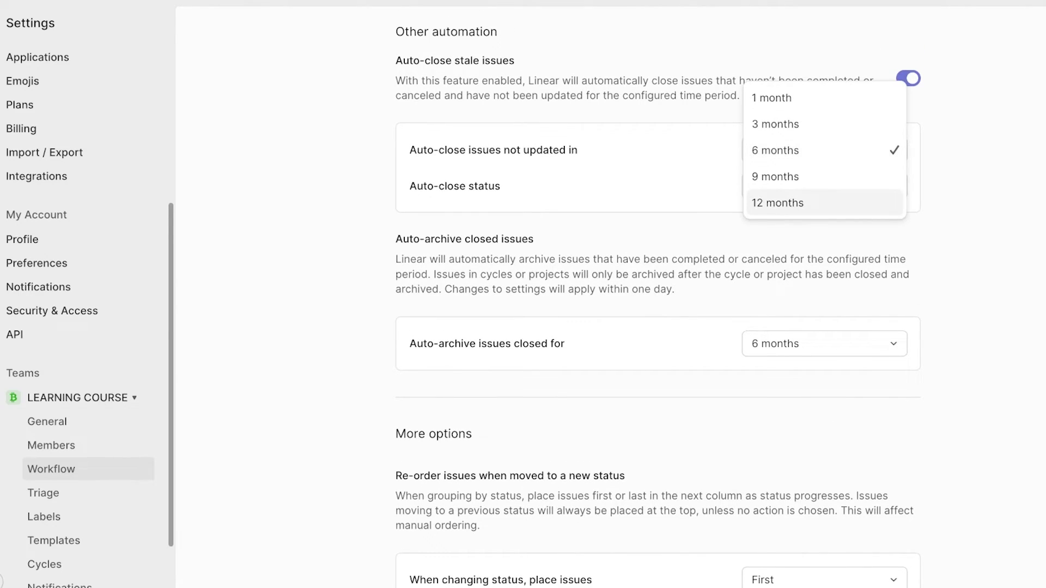
left_click(796, 203)
left_click(908, 78)
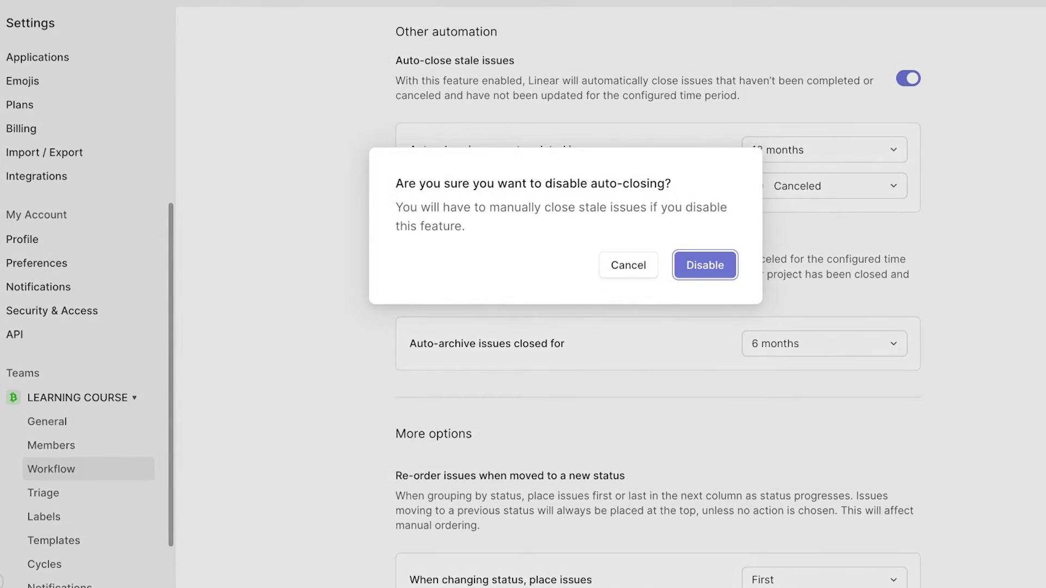
left_click(705, 264)
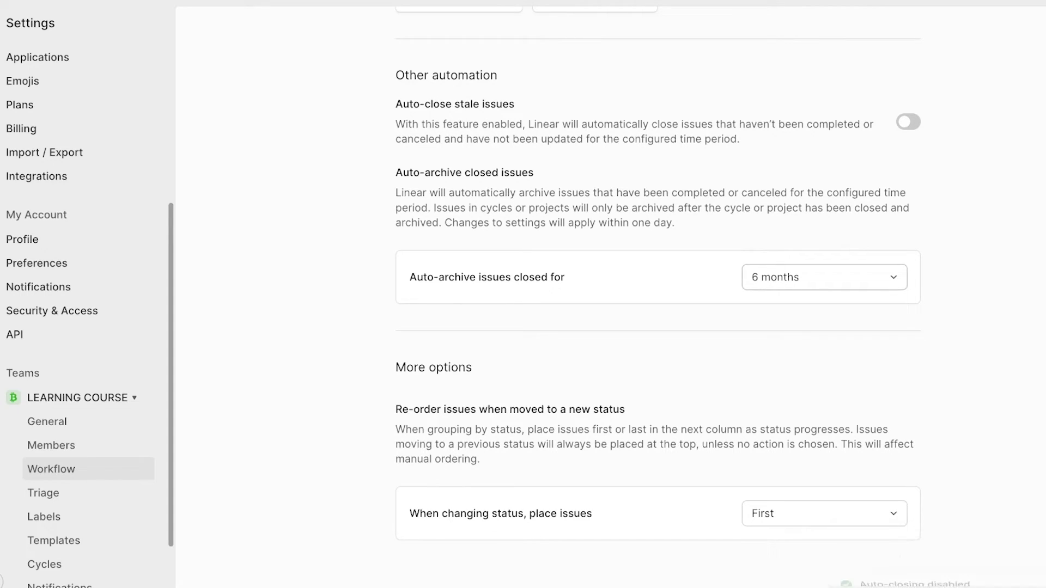
- Review the team's triage, labels and templates settings, including the blank form for a new issue template
left_click(43, 492)
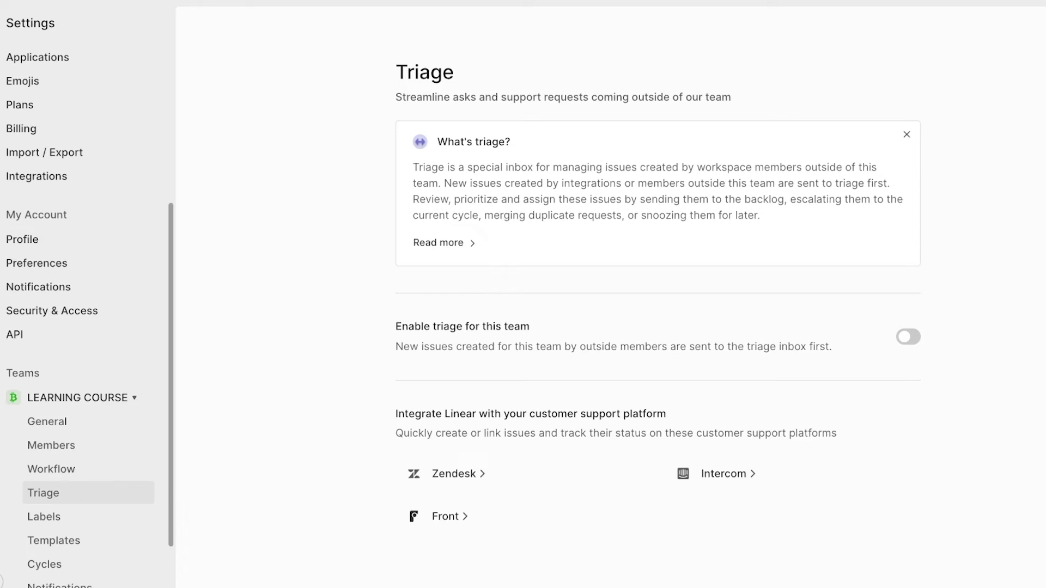
left_click(44, 516)
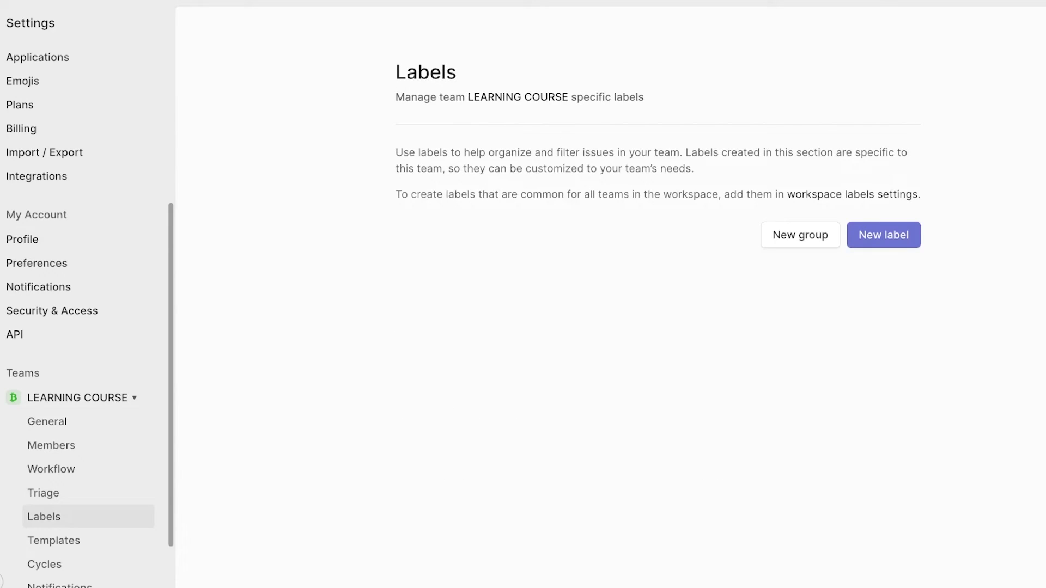
left_click(53, 540)
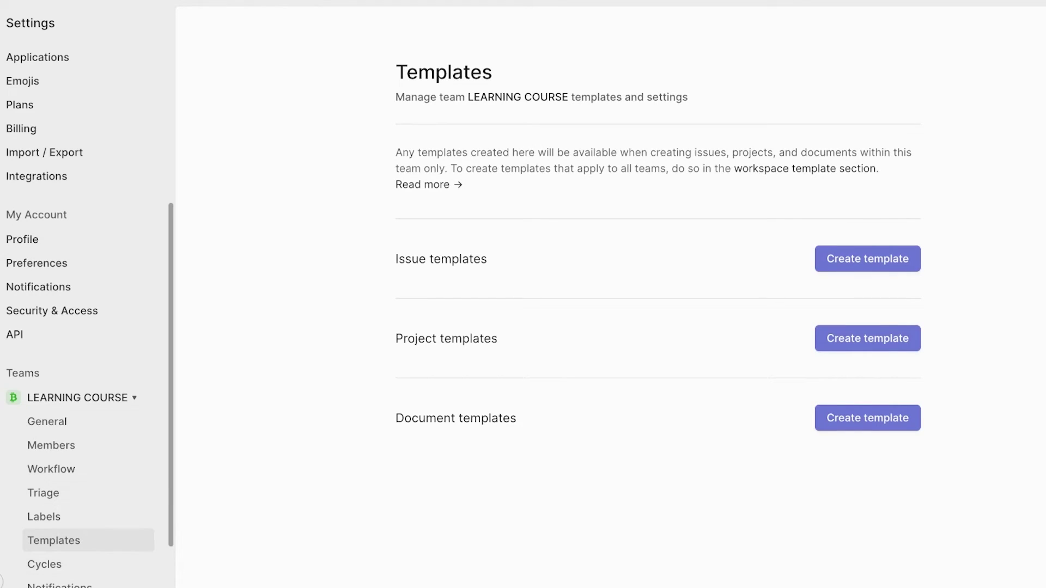
left_click(867, 259)
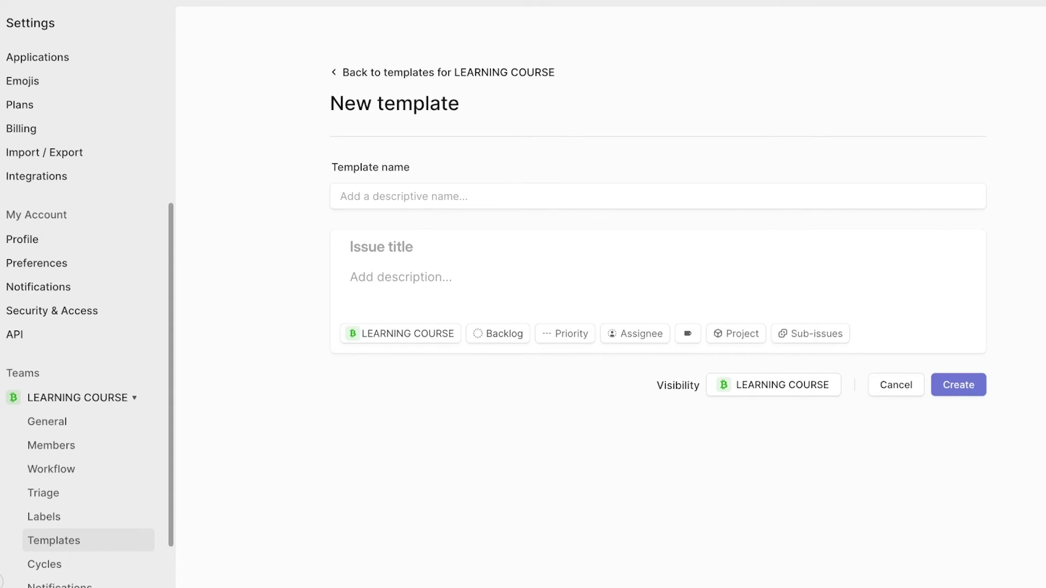
key("Escape")
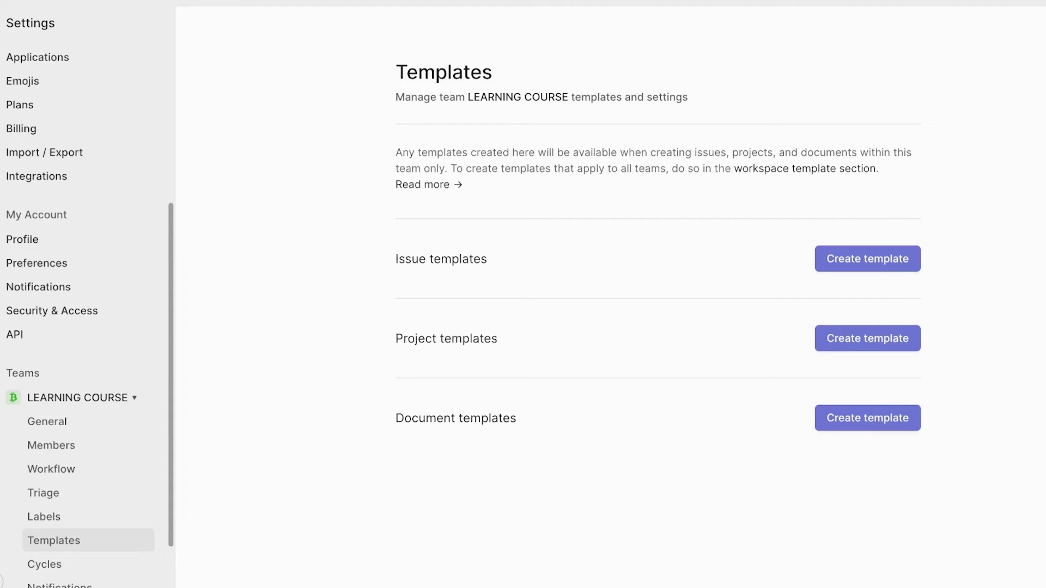
- Enable cycles for the LEARNING COURSE team and set each cycle to last 5 weeks
scroll(87, 300, "down", 3)
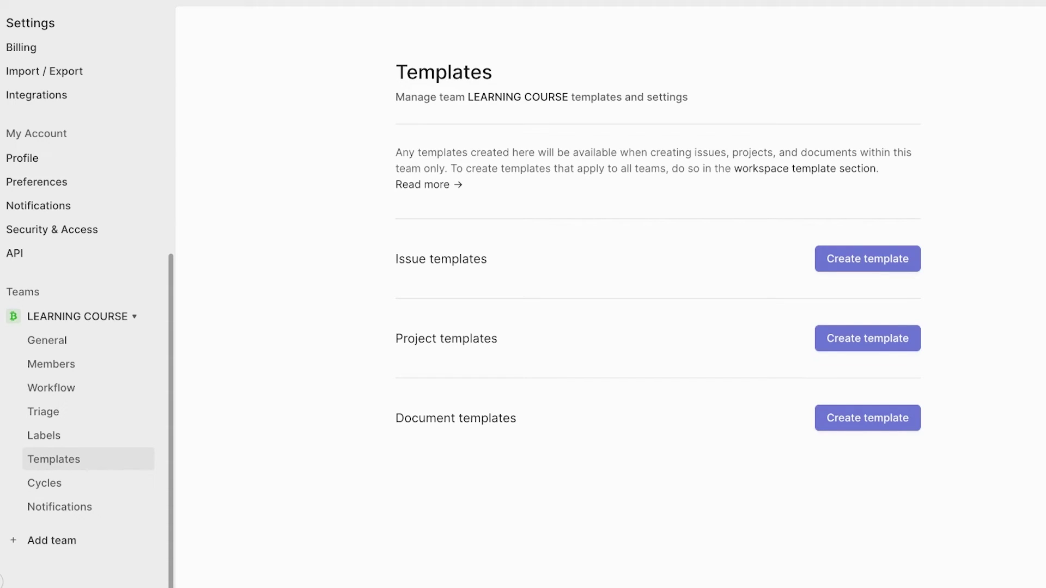
left_click(44, 483)
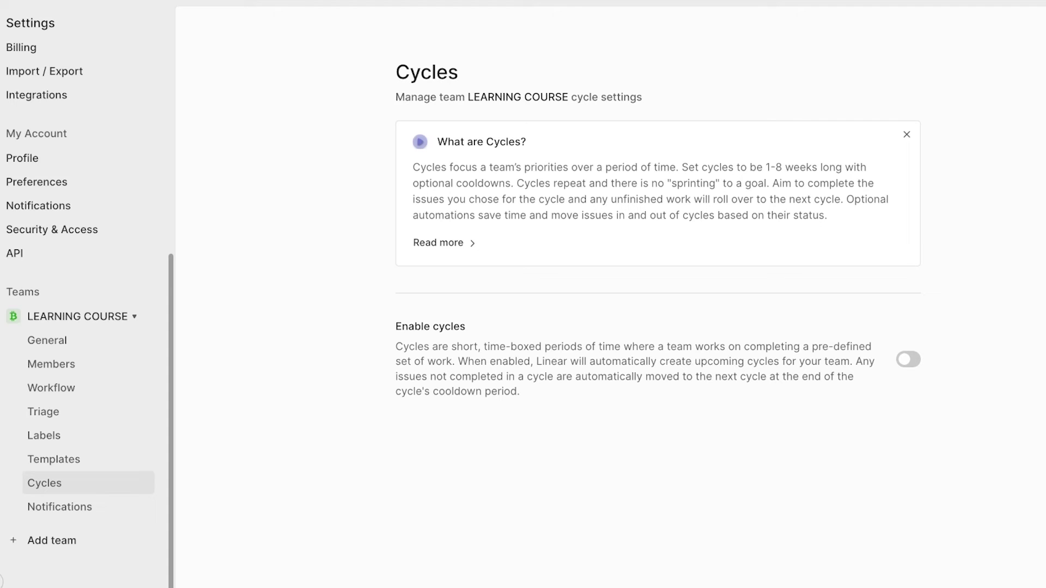
left_click(907, 359)
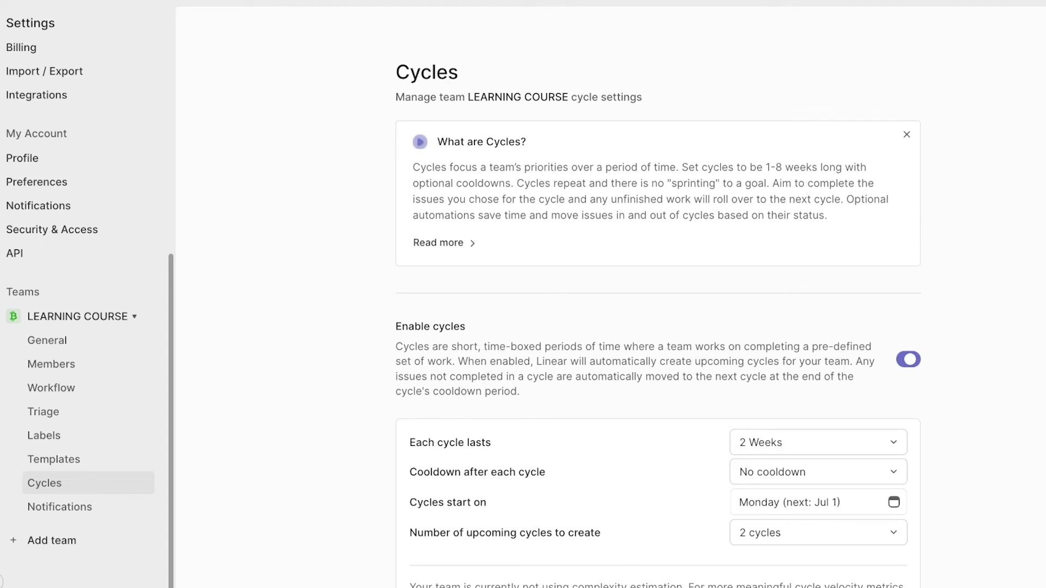
scroll(657, 294, "down", 4)
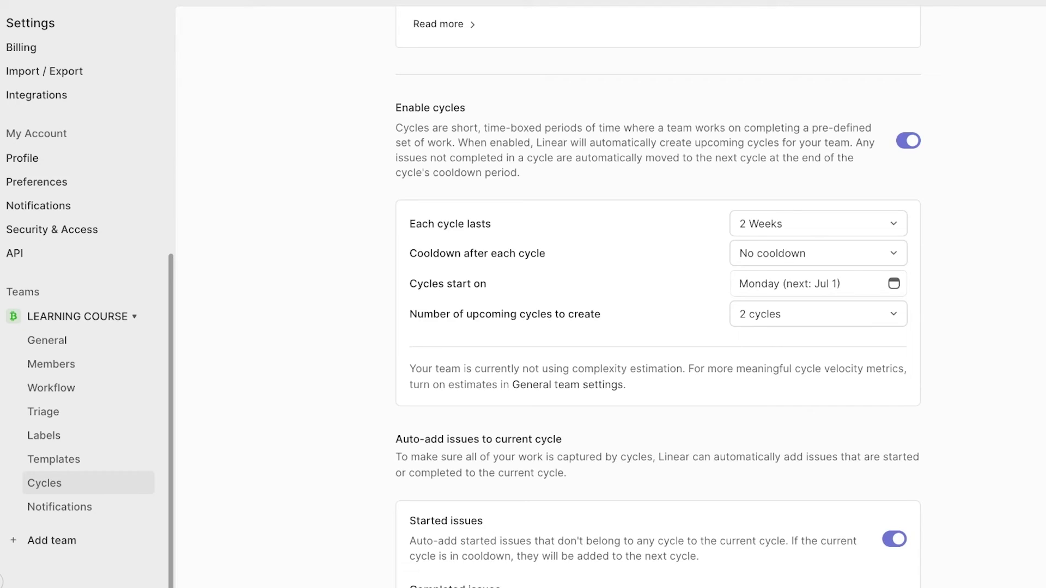
left_click(817, 223)
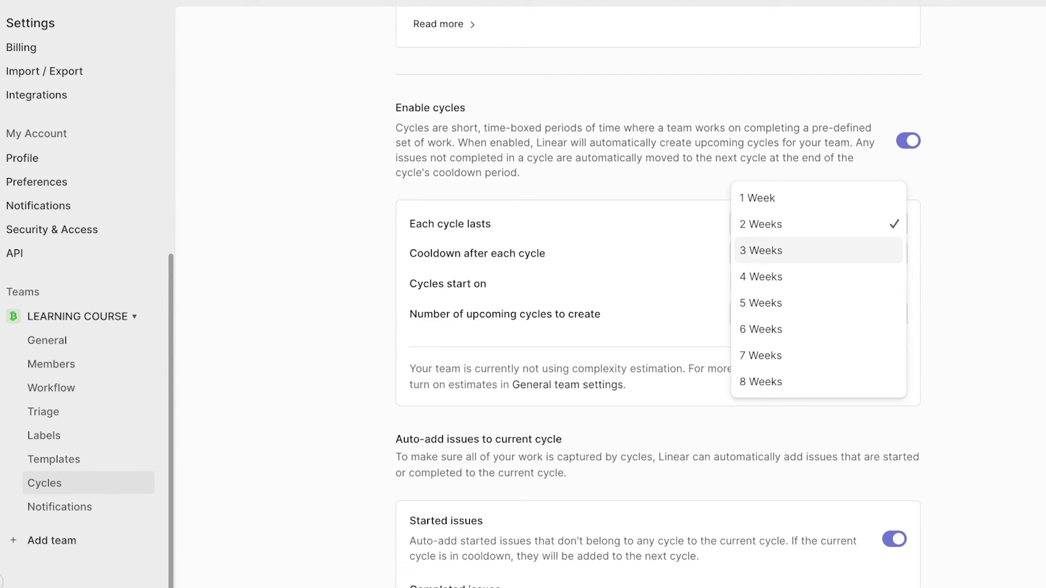
left_click(817, 303)
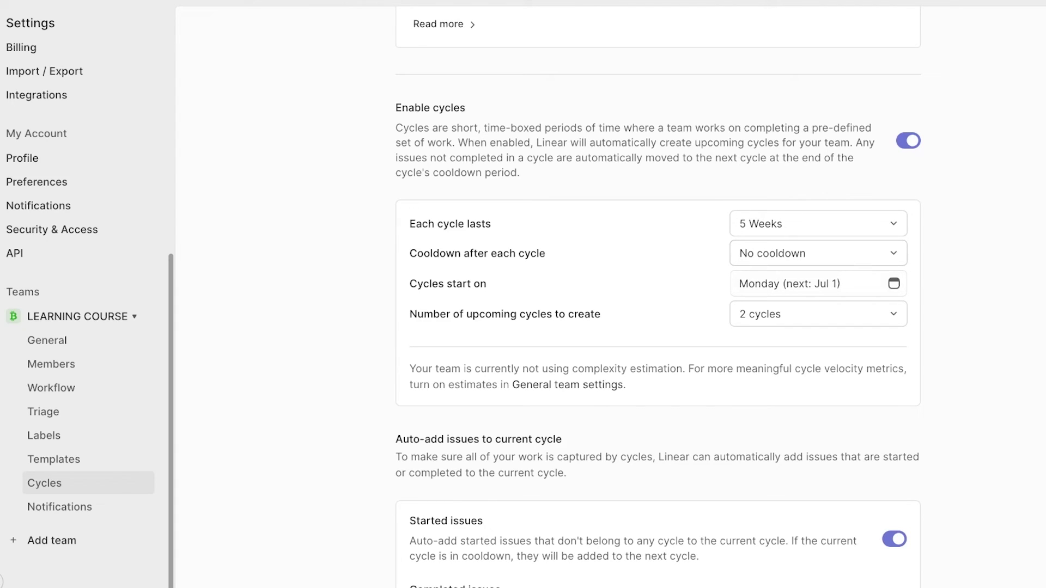
- Set a 1-week cooldown after each cycle and make each cycle last 2 weeks
left_click(817, 253)
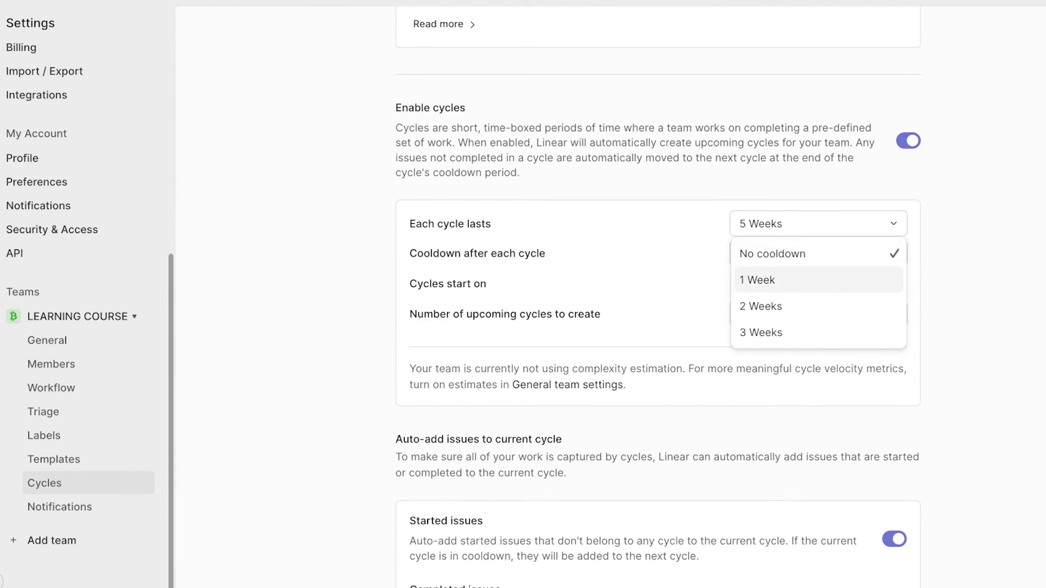
left_click(817, 280)
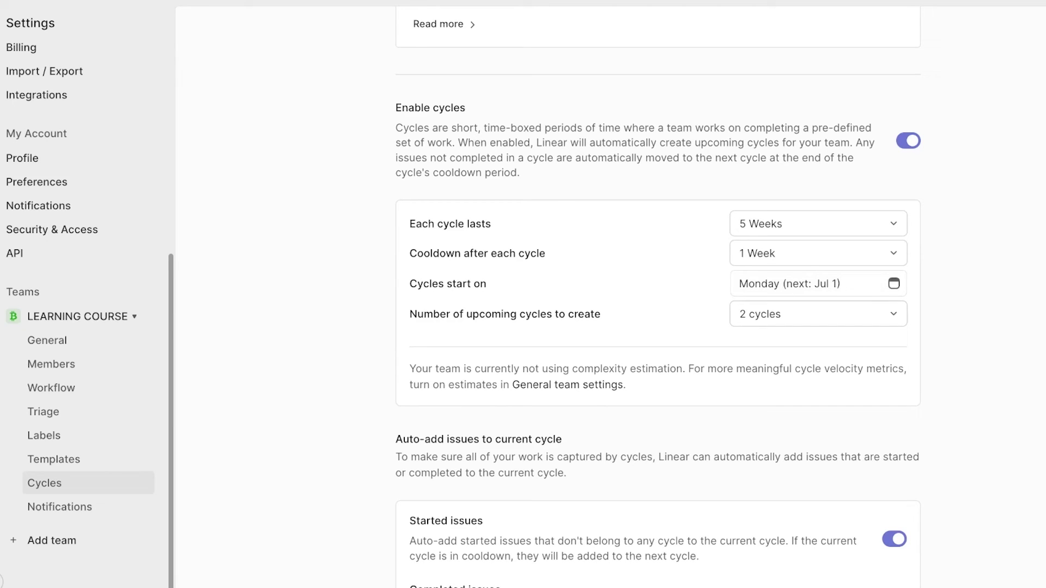
left_click(817, 223)
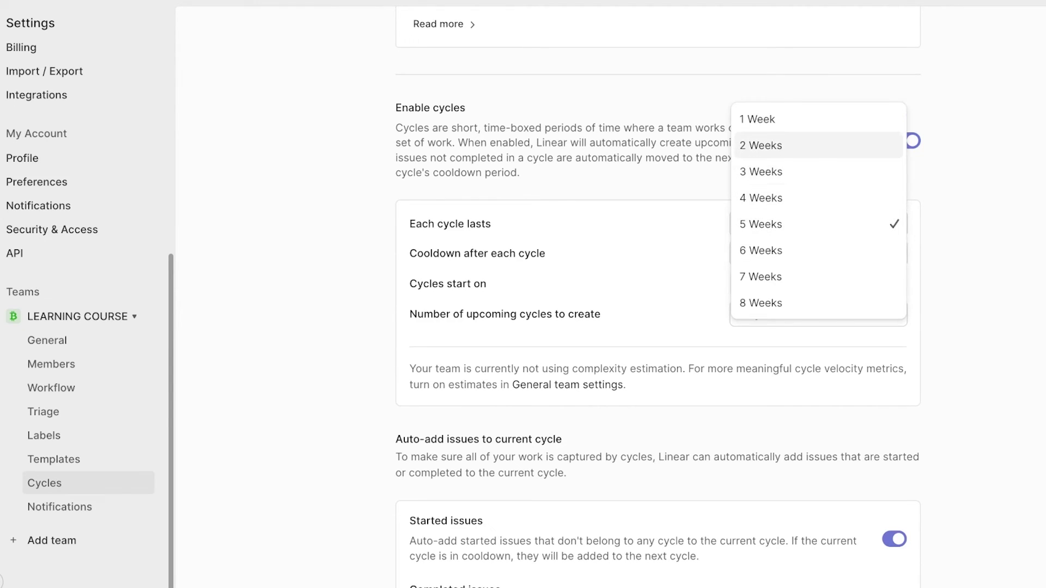
left_click(795, 142)
left_click(816, 253)
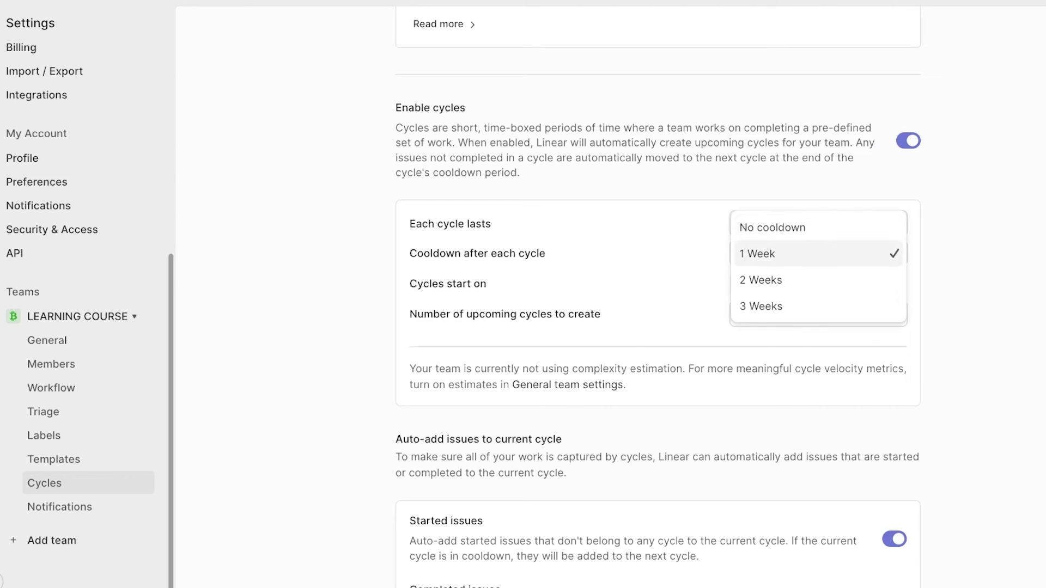
left_click(817, 253)
- Set the start date of the team's next cycle to Monday, July 15, 2024
left_click(817, 283)
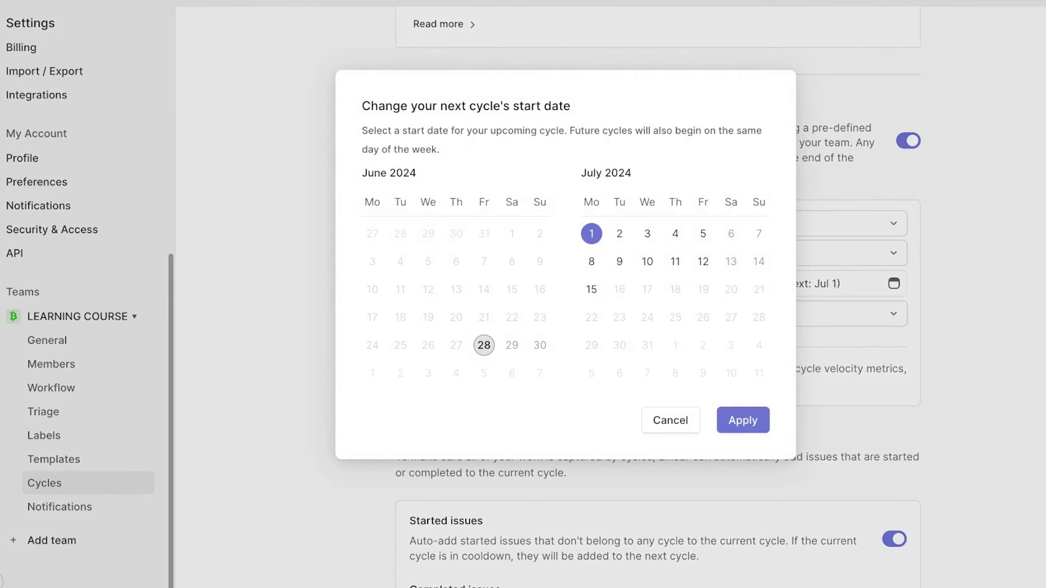
left_click(669, 420)
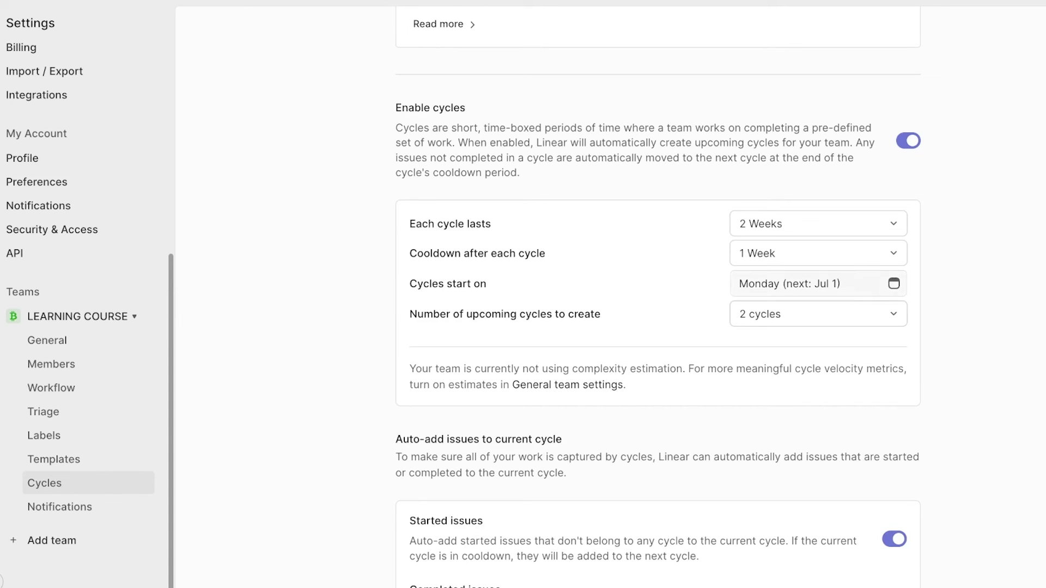
left_click(816, 283)
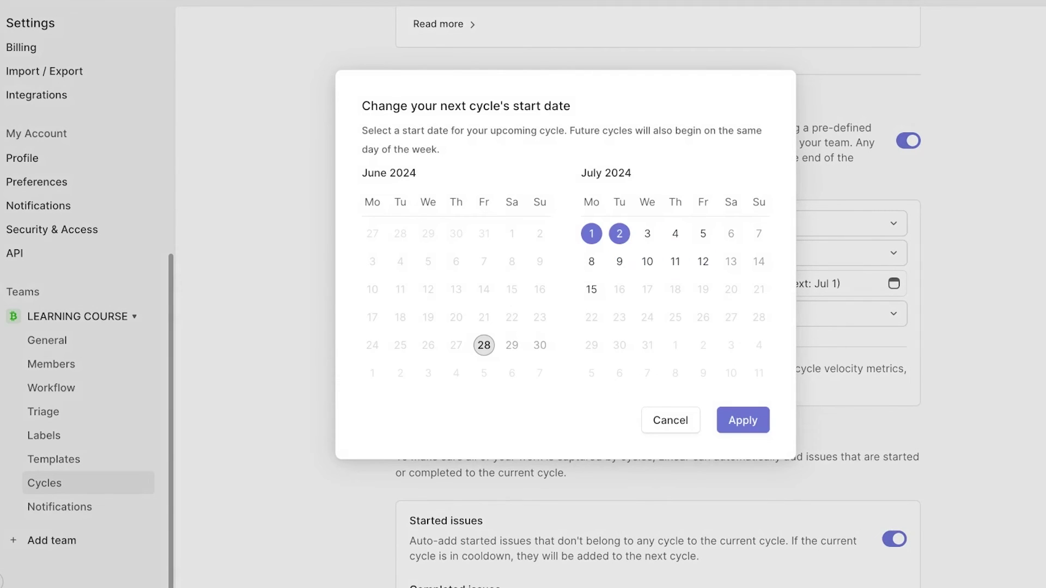
left_click(591, 289)
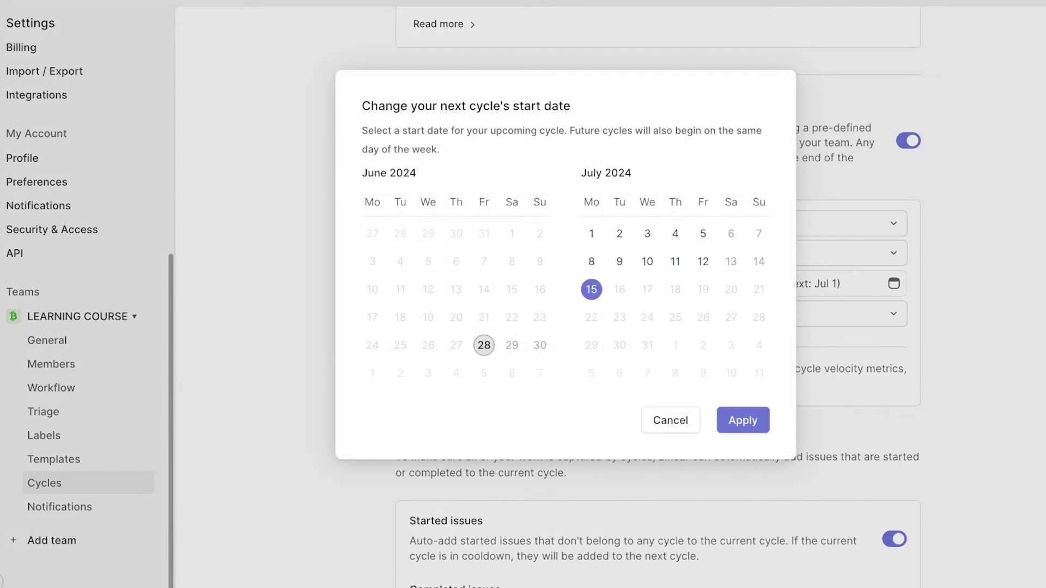
left_click(742, 420)
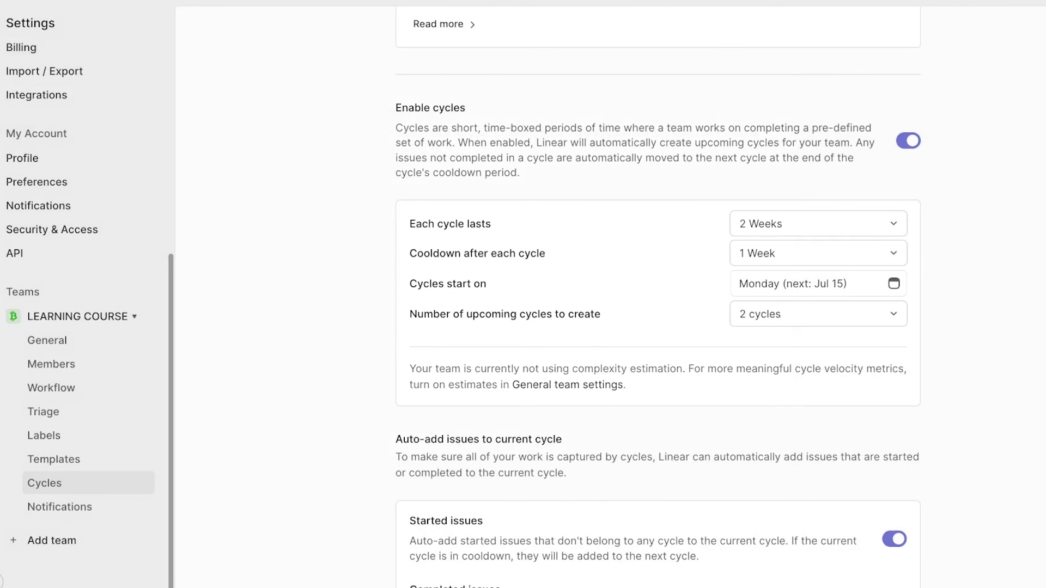
- Set the number of upcoming cycles to create to 4, look over the auto-add issue options, and leave the settings
left_click(817, 313)
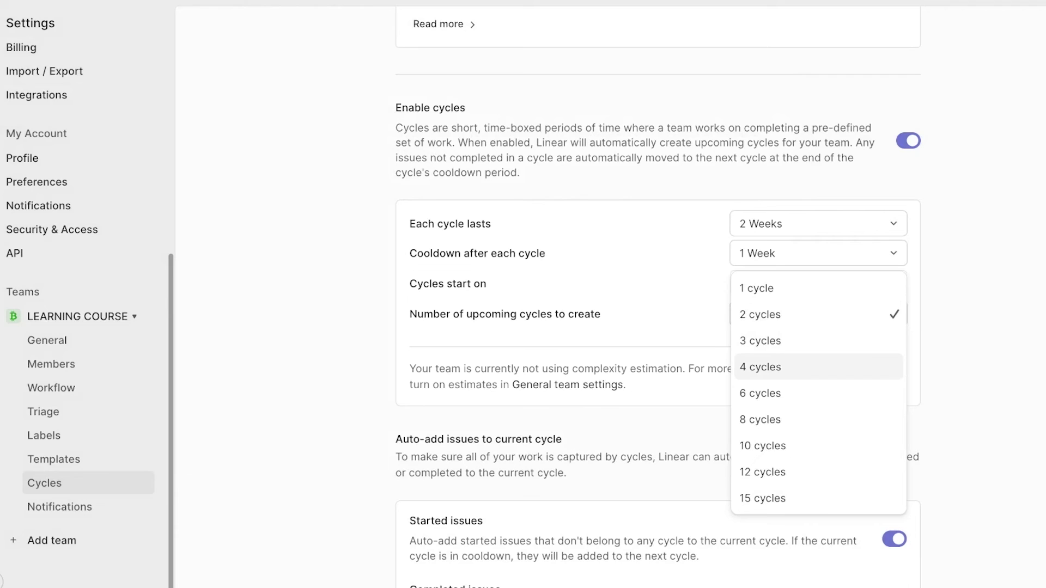
left_click(765, 366)
scroll(658, 294, "down", 4)
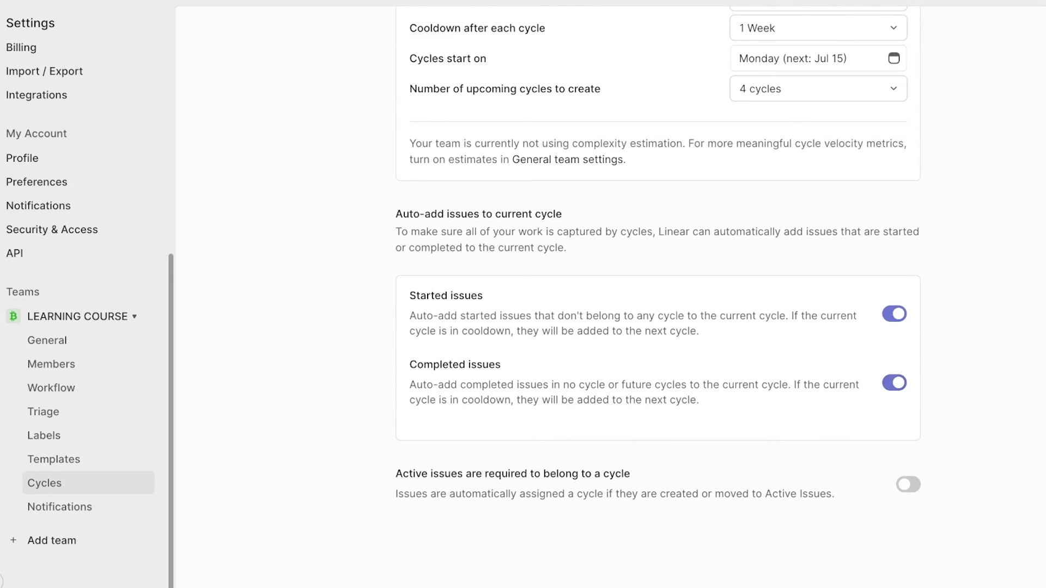
key("Escape")
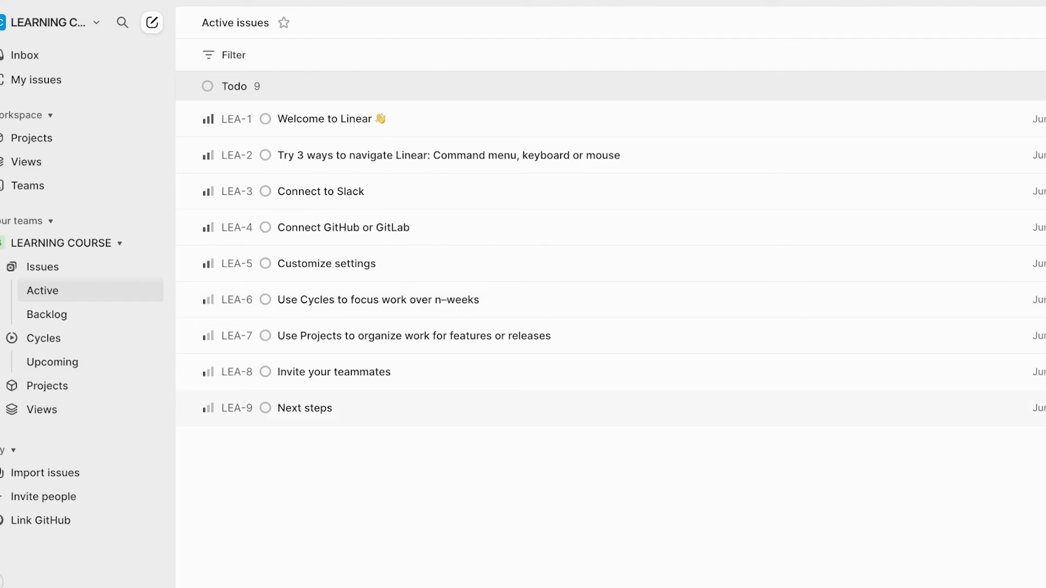
- From the team's list of all issues, start a new issue titled "A" with status In Progress and High priority
left_click(47, 386)
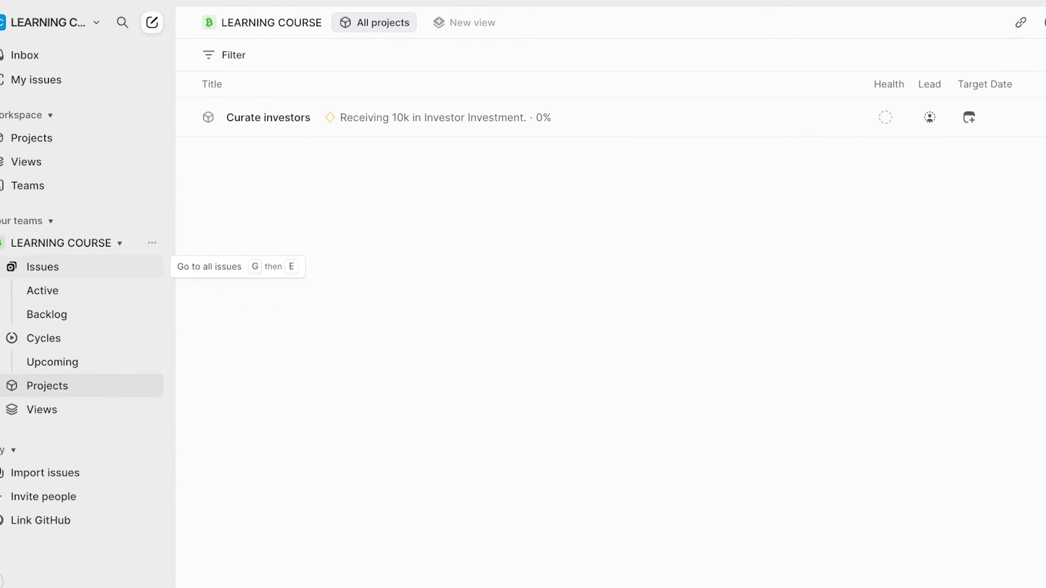
left_click(43, 267)
key("c")
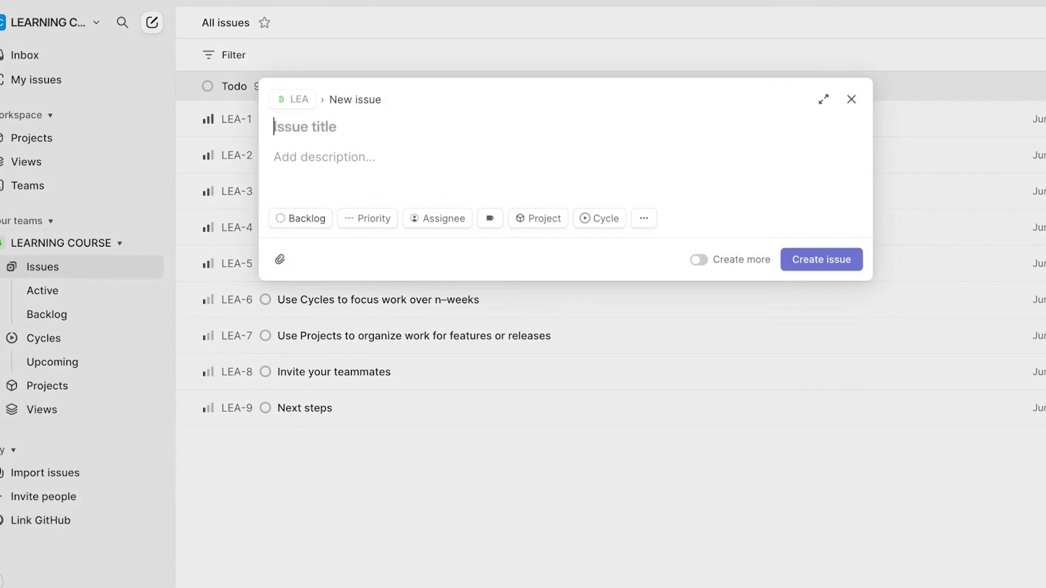
type("A")
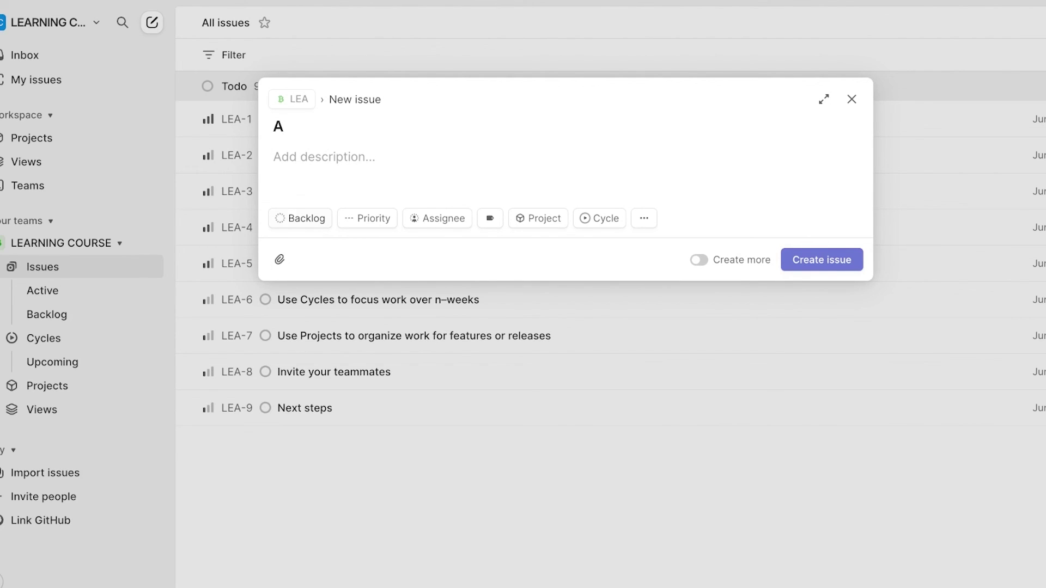
left_click(300, 218)
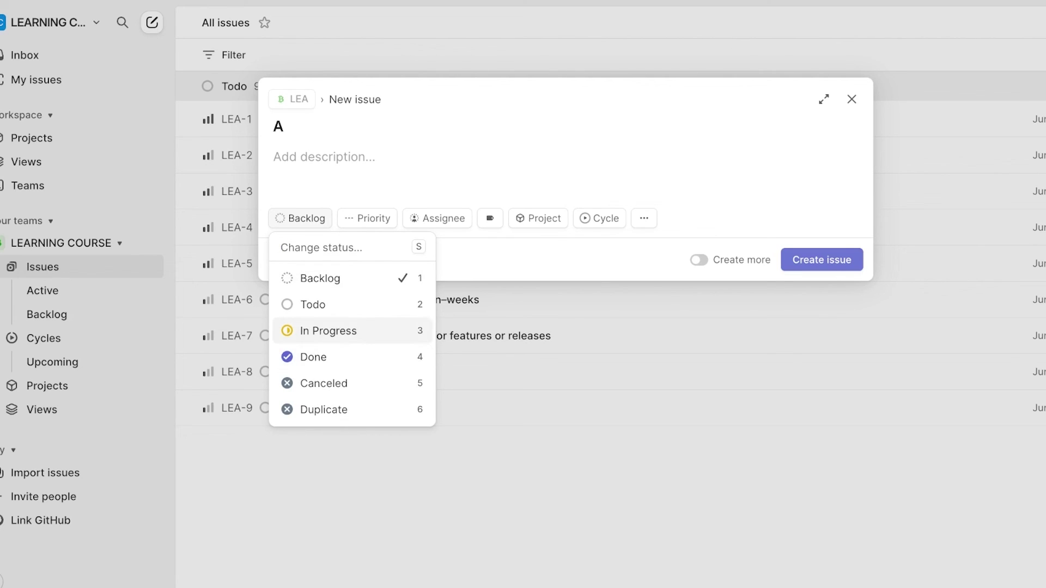
left_click(328, 331)
key("p")
key("2")
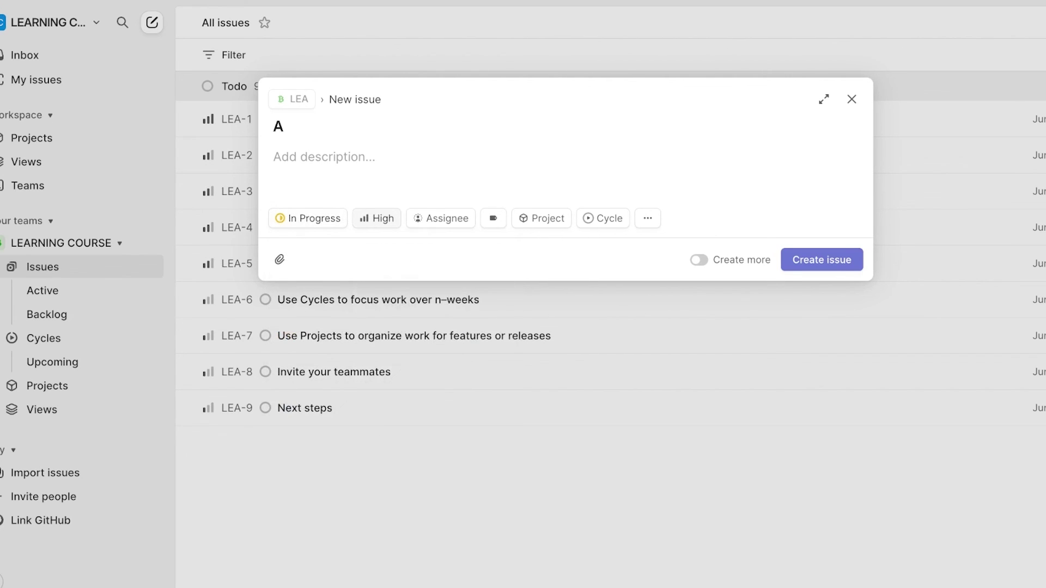
- Add the new issue to the Curate investors project and its milestone "Receiving 10k in Investor Investment."
key("a")
key("Escape")
key("shift+p")
key("Down")
key("Return")
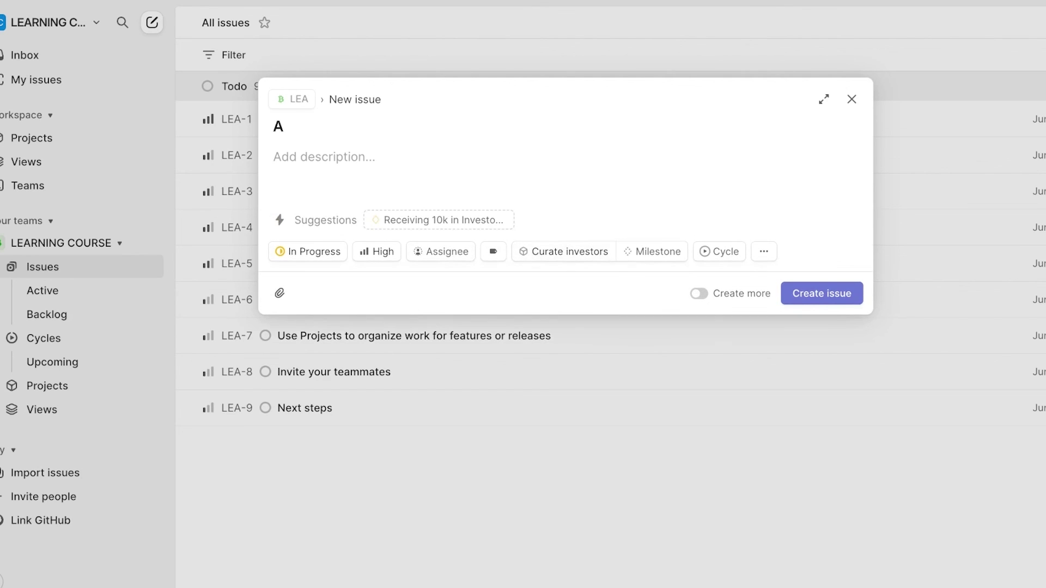
key("shift+m")
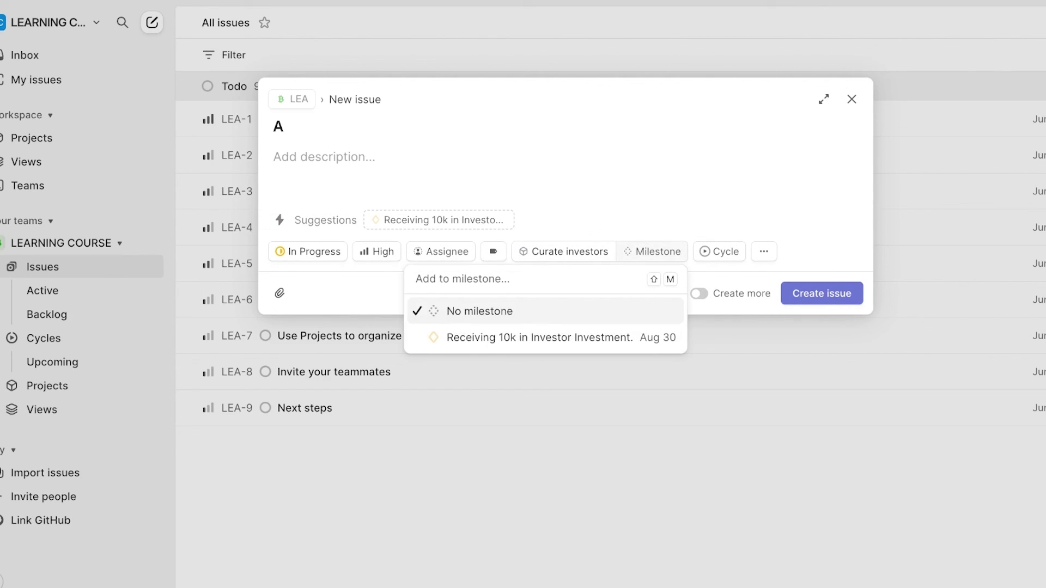
key("Down")
key("Return")
key("shift+m")
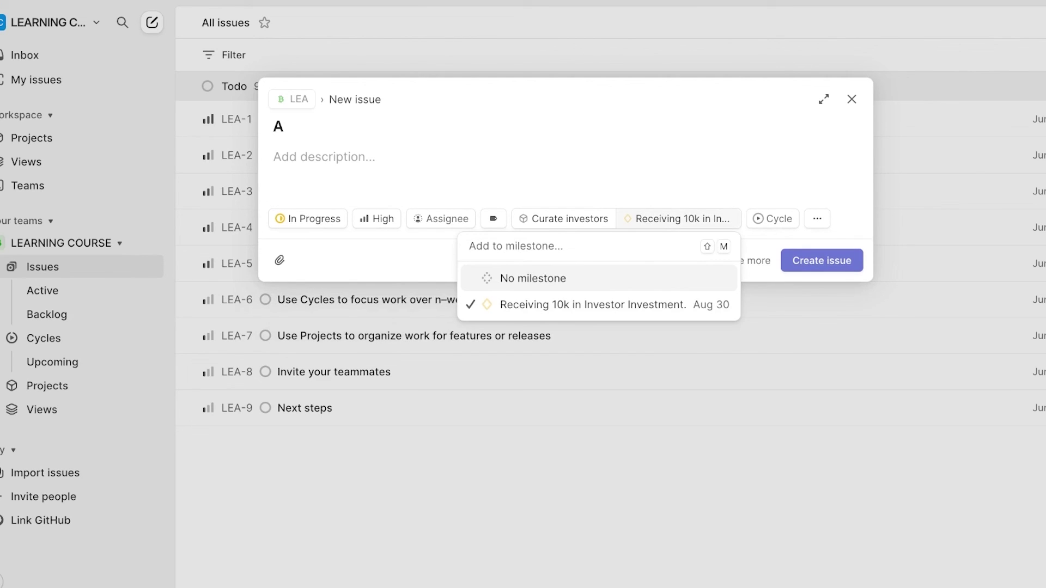
key("Escape")
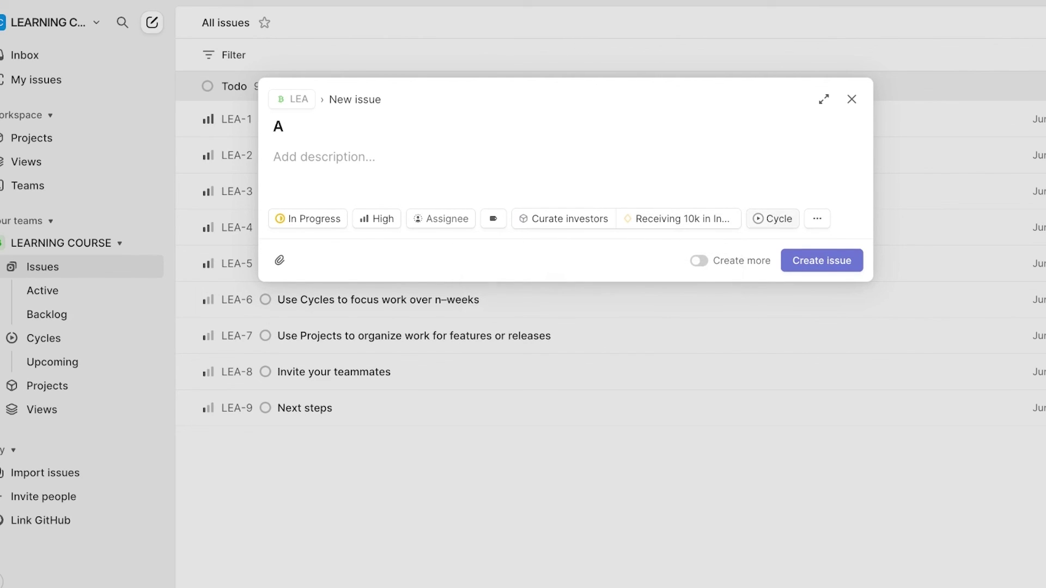
- Assign the new issue to Cycle 1 and make it due today
left_click(772, 218)
left_click(713, 274)
left_click(823, 219)
left_click(824, 219)
left_click(823, 219)
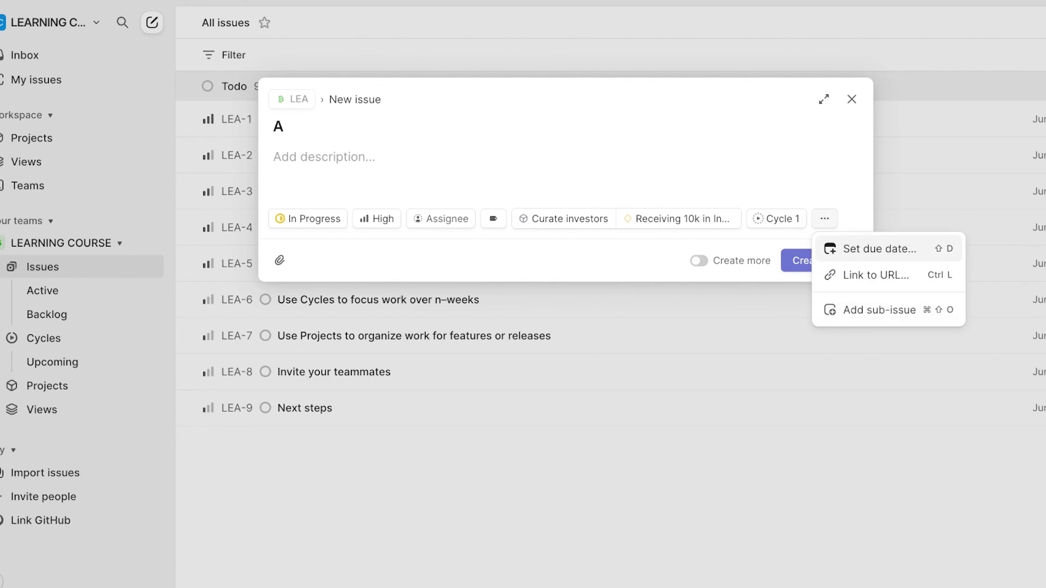
left_click(821, 249)
key("Down")
key("Return")
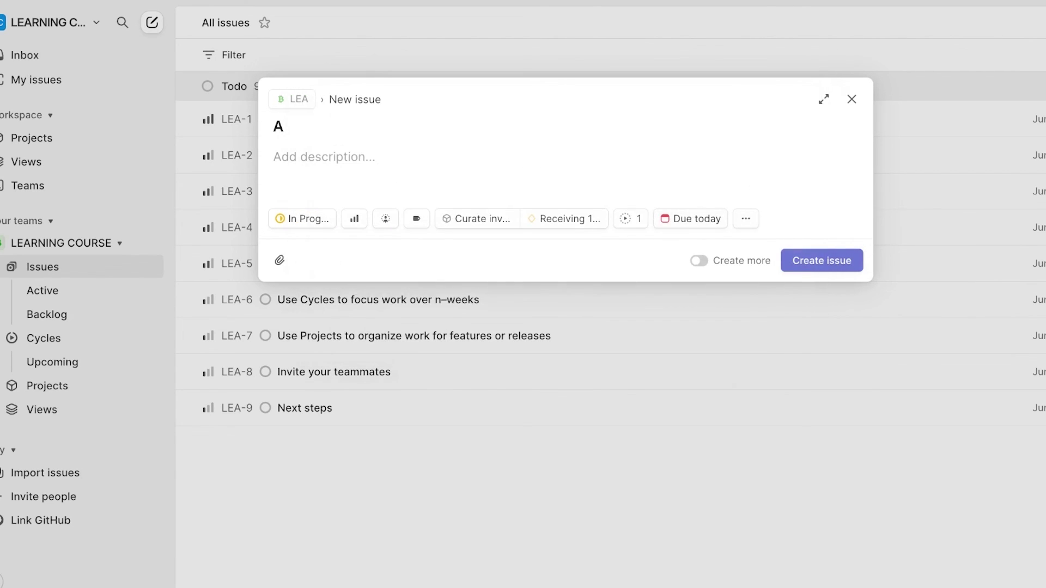
- View the additional options for the new issue, then close its form without creating the issue
left_click(745, 218)
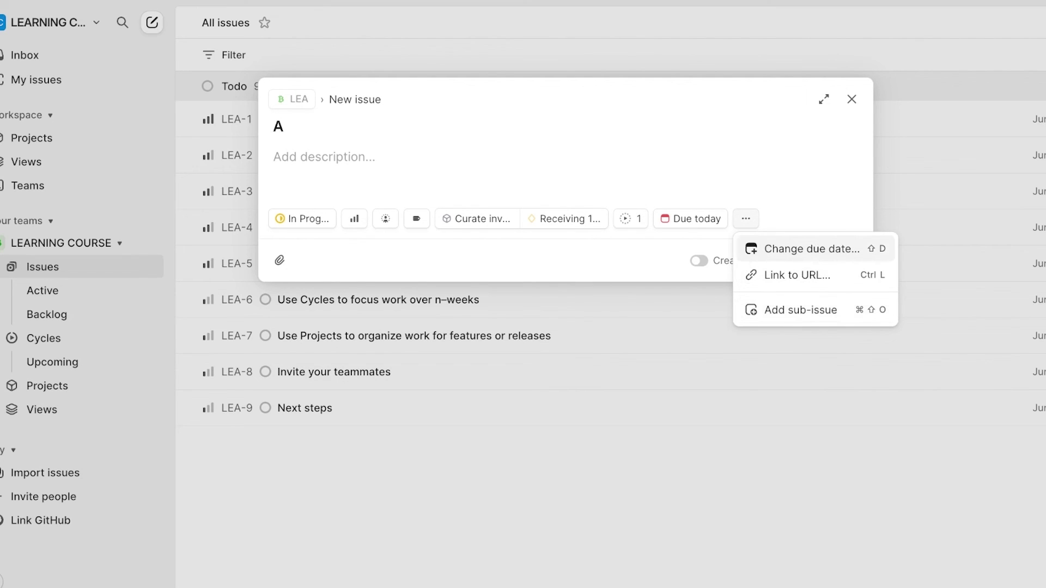
key("Escape")
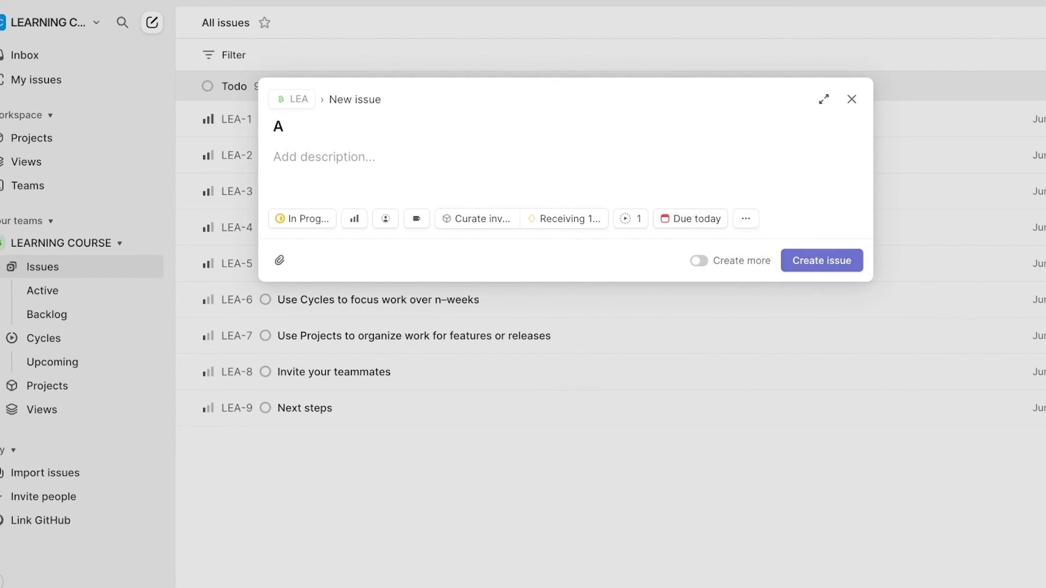
key("Escape")
key("Return")
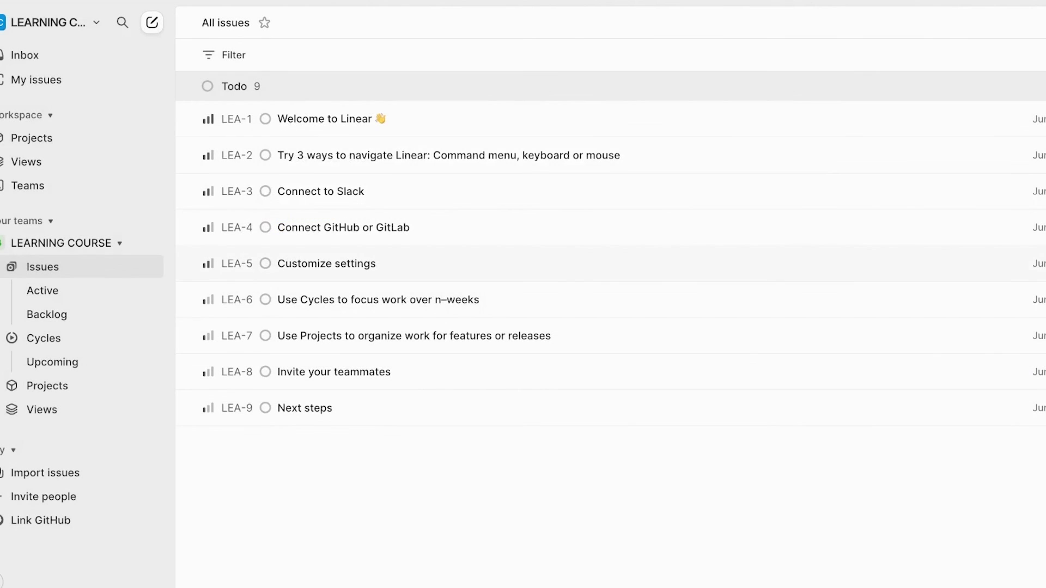